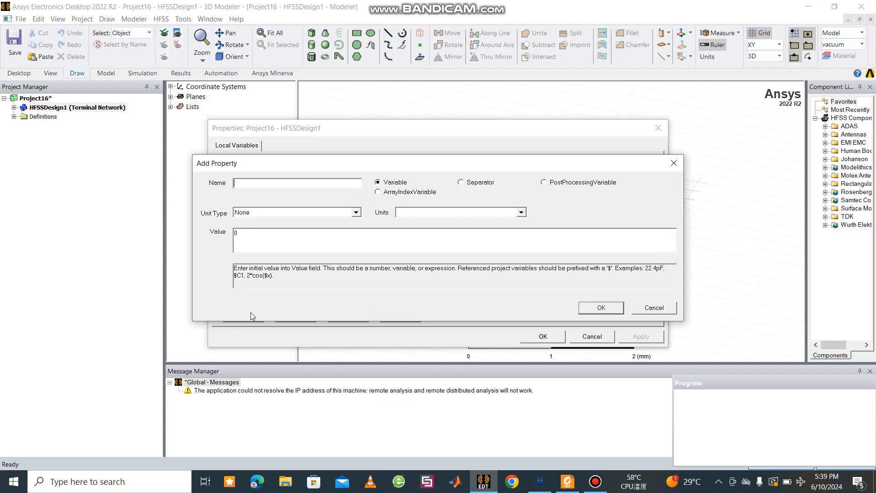
Step: Add a design variable named Ws with unit m and value 58
left_click(269, 184)
left_click(521, 212)
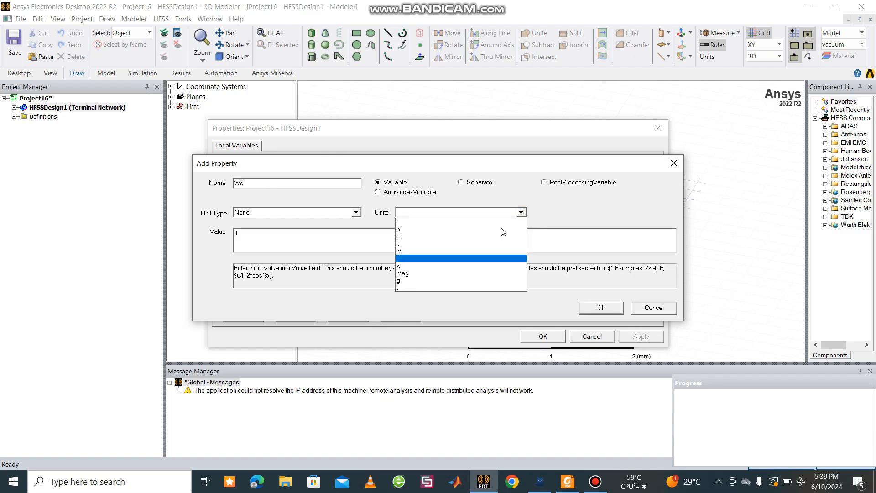
left_click(444, 251)
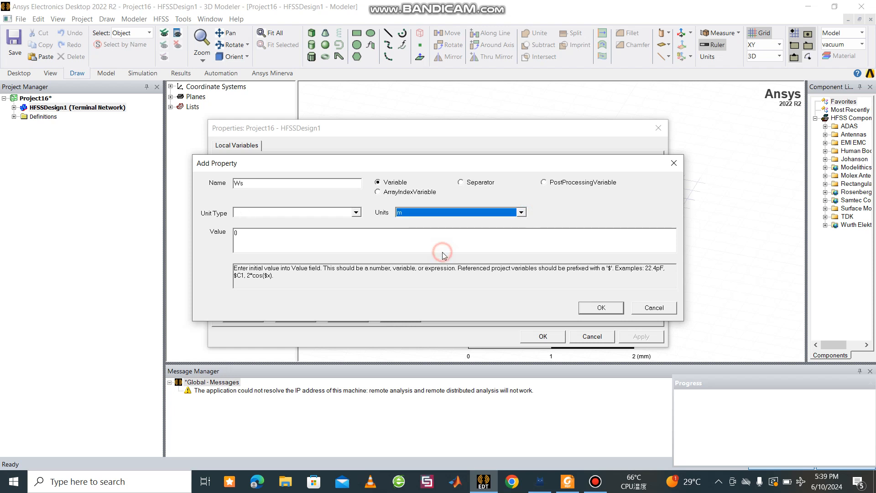
left_click(288, 240)
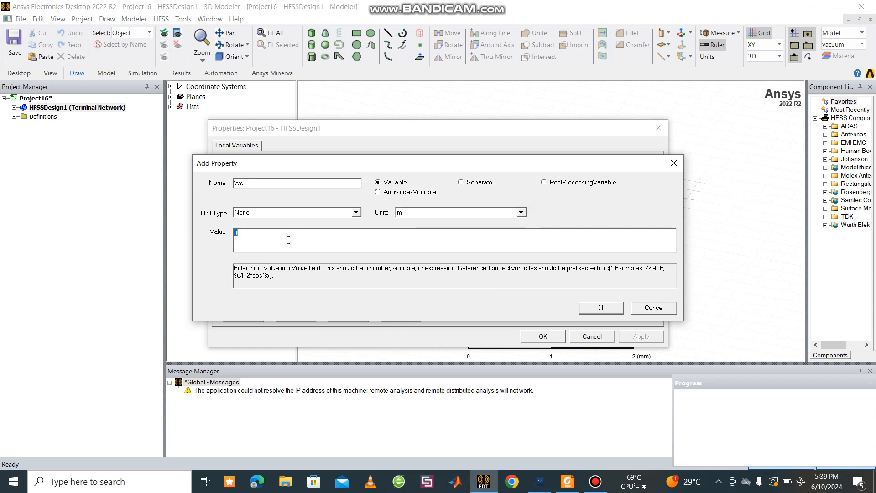
type("58")
left_click(594, 306)
Step: Add a design variable named Ls with unit m and value 58, and accept the design properties
left_click(246, 317)
left_click(520, 212)
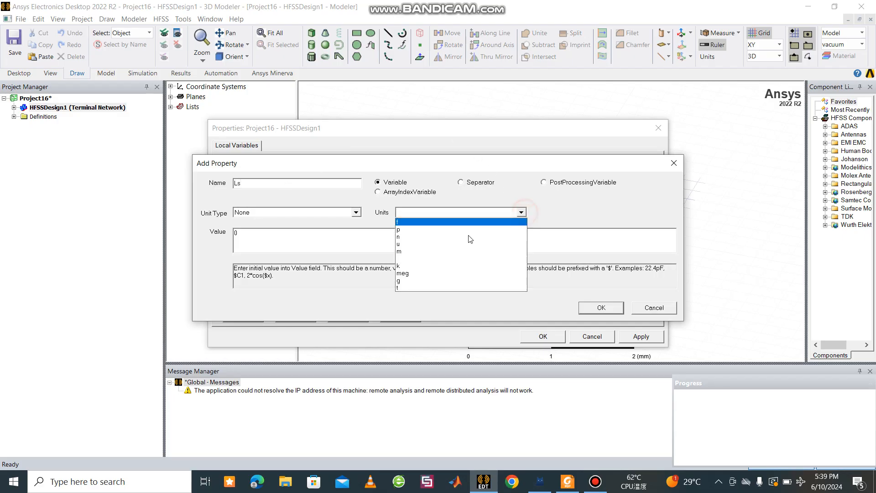
left_click(418, 251)
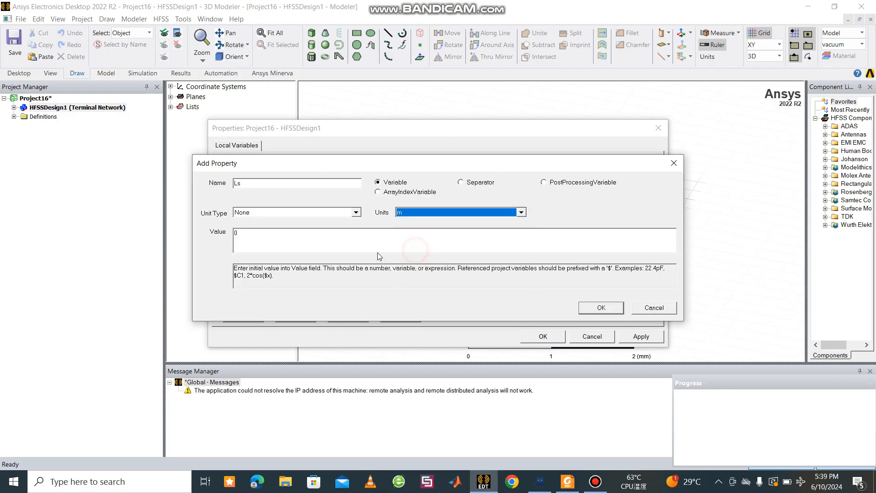
left_click(346, 232)
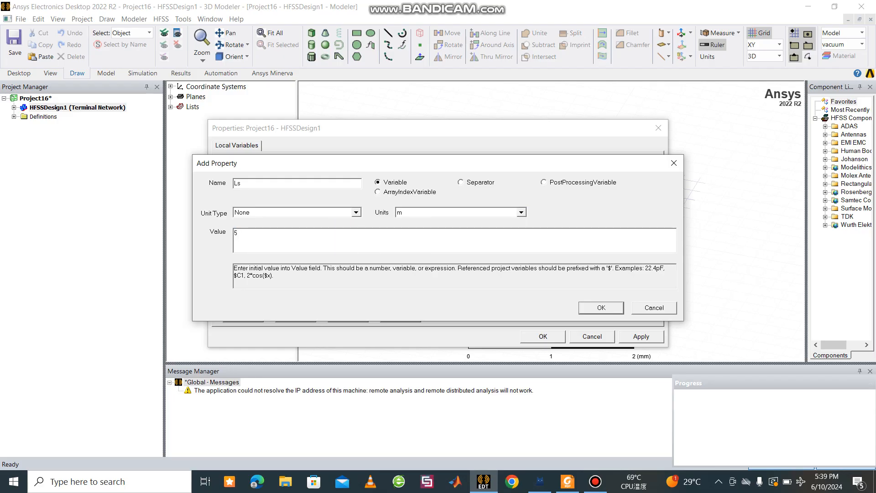
left_click(603, 311)
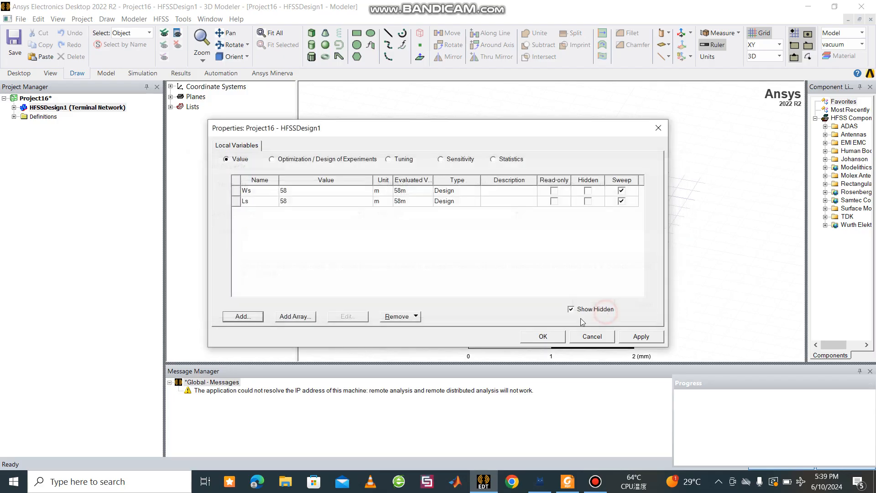
left_click(560, 339)
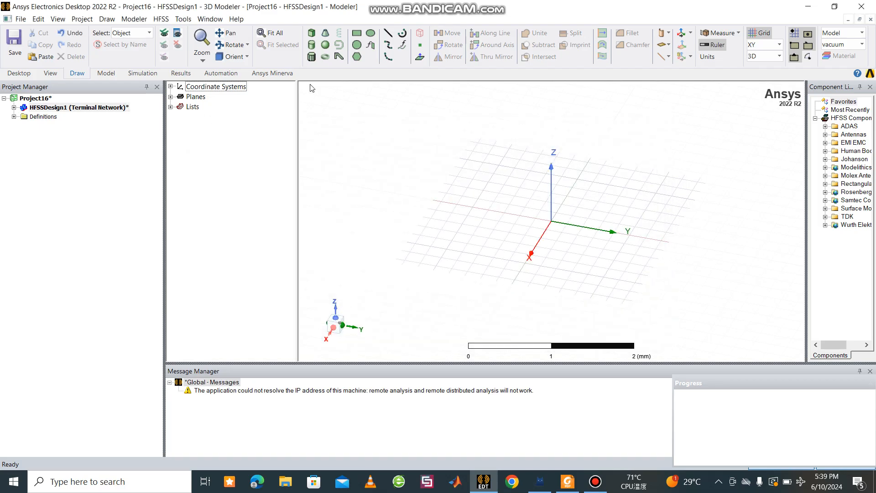
Step: Complete the design properties with W 29, g 1, L 29, Xo 9, Wo 2.932, Lo 14.5 and Hs 1.6, all in m, and apply them
left_click(162, 19)
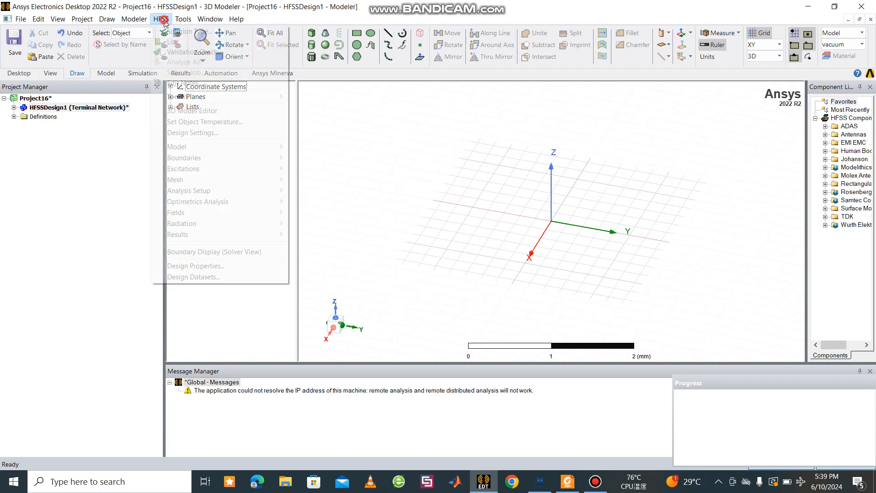
left_click(194, 266)
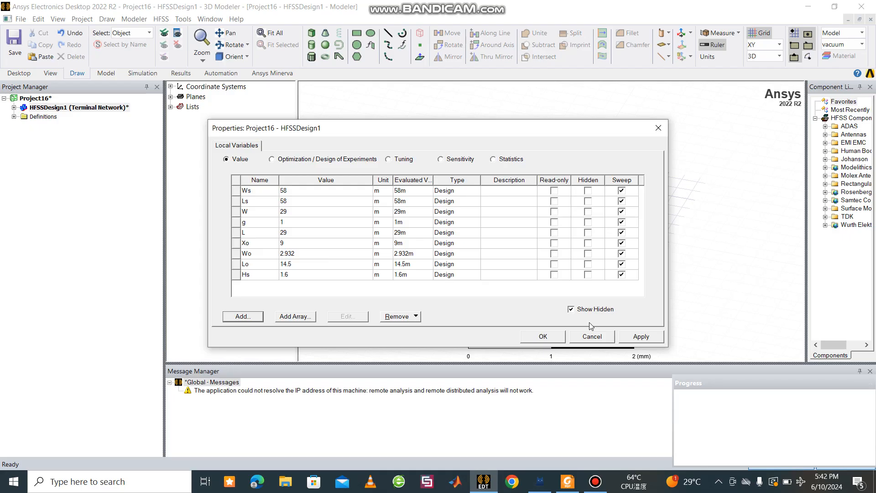
left_click(625, 340)
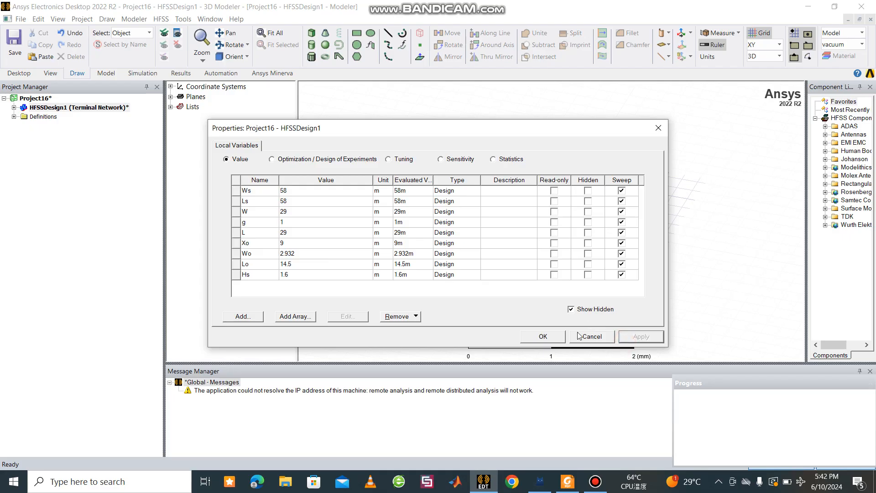
left_click(543, 336)
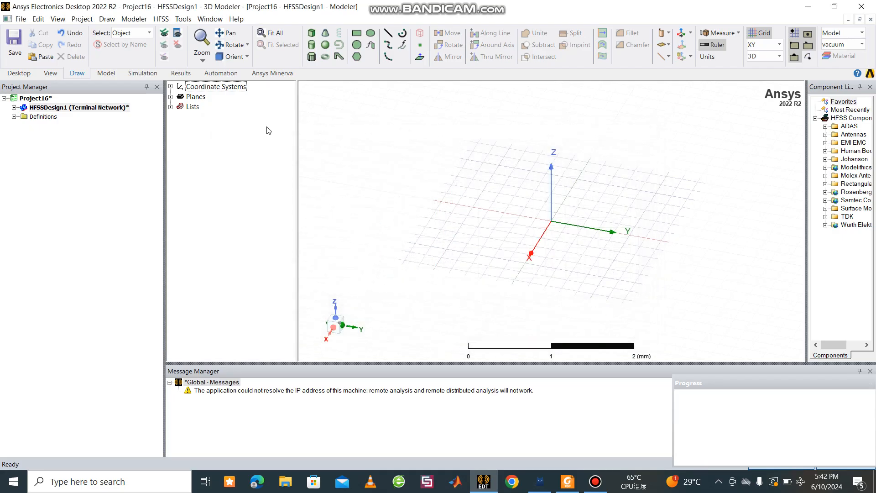
Step: Draw a rectangle about 2.2 mm by 2.4 mm around the origin in the XY plane, starting at about (-1.2, -1.2, 0) mm
left_click(358, 34)
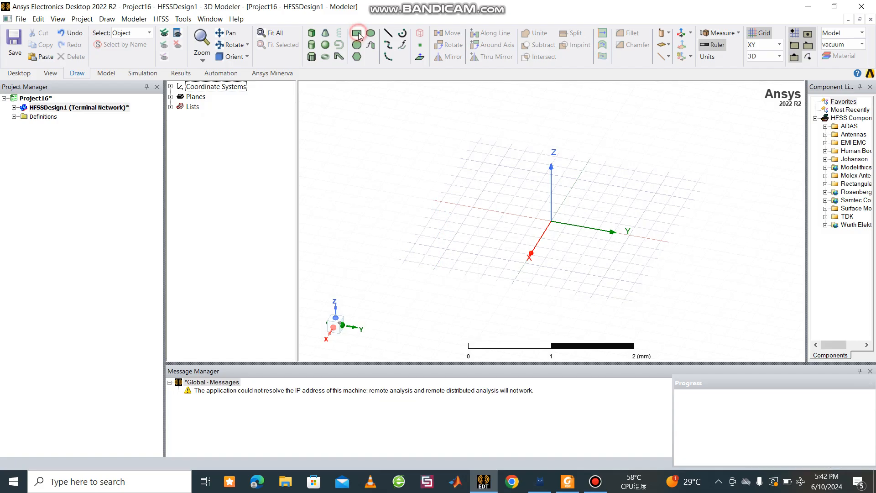
left_click(488, 155)
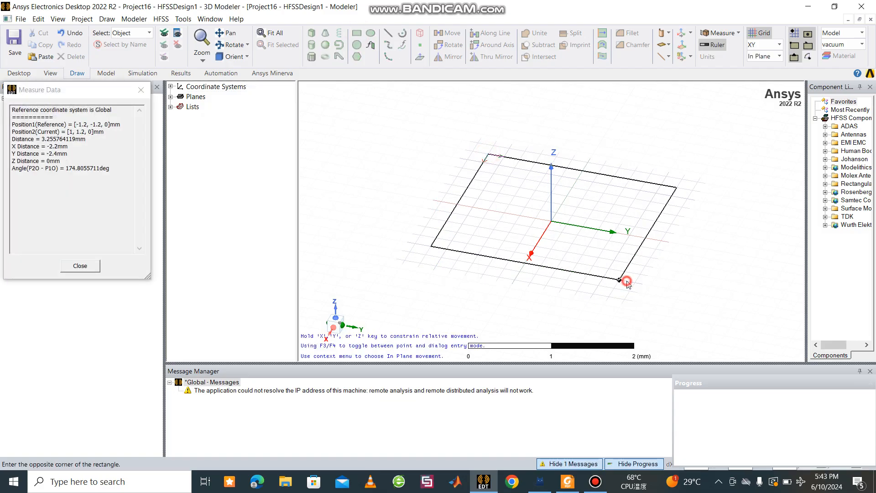
left_click(621, 280)
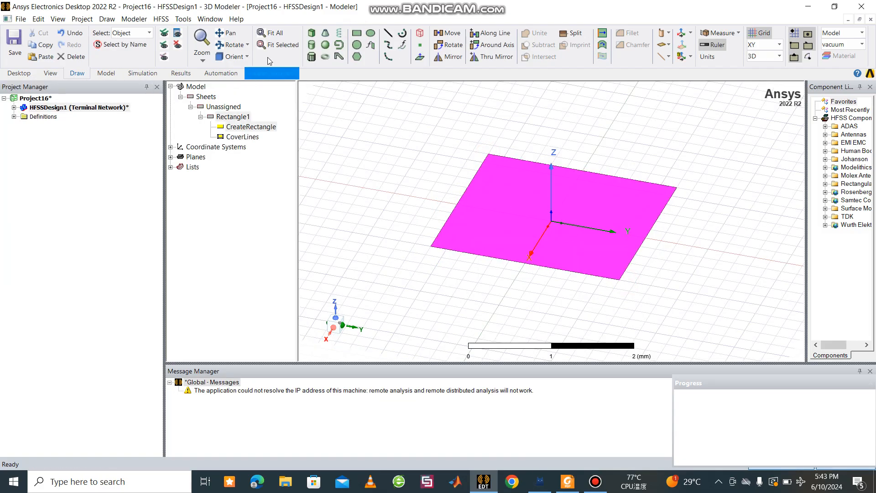
left_click(310, 33)
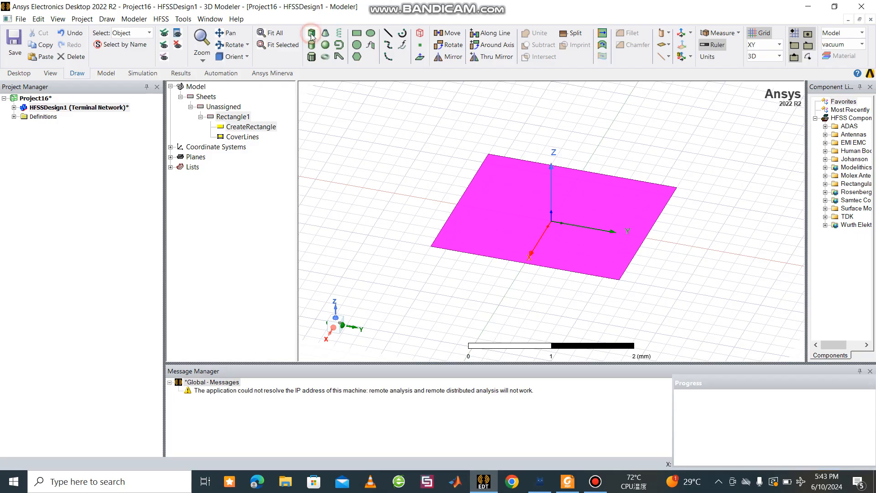
left_click(487, 154)
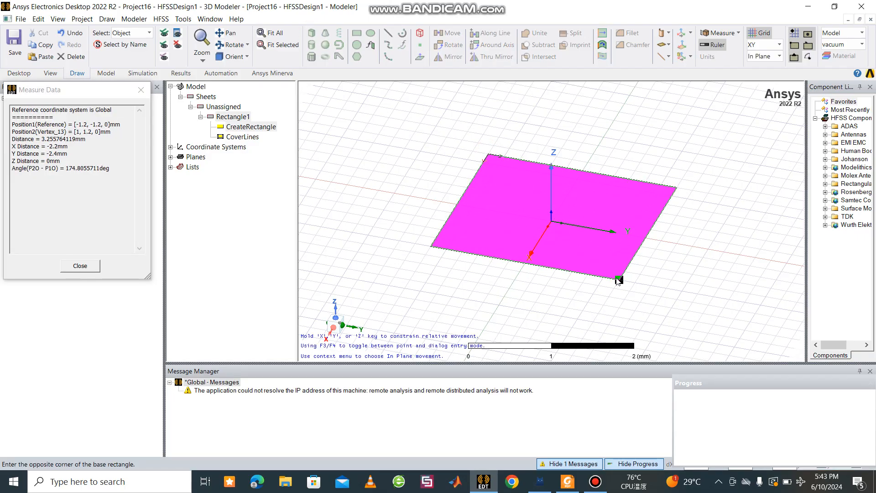
left_click(606, 250)
left_click(607, 250)
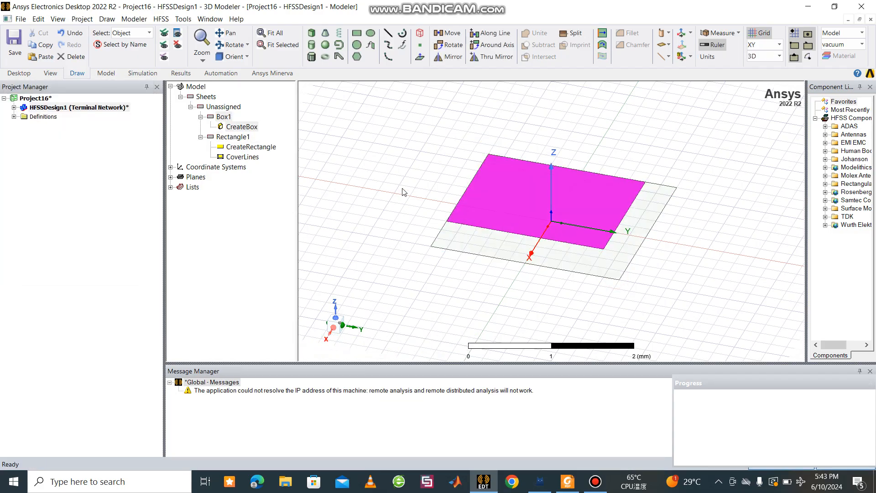
left_click(227, 118)
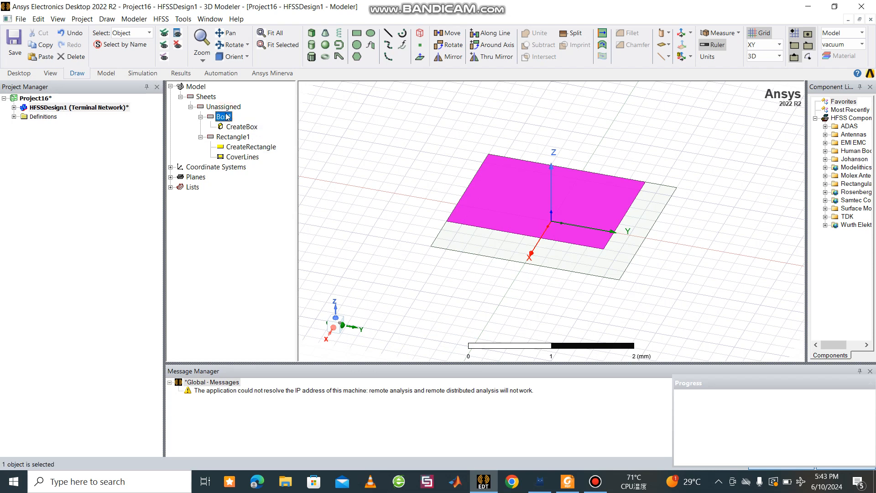
key("Delete")
mouse_move(366, 108)
left_mouse_down()
mouse_move(314, 27)
mouse_move(359, 120)
mouse_move(359, 32)
mouse_move(353, 34)
left_mouse_up()
left_click(354, 35)
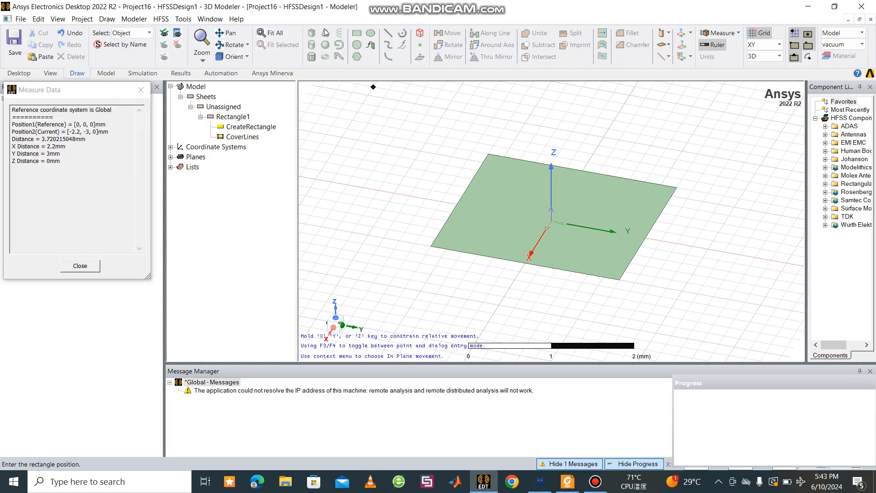
key("Escape")
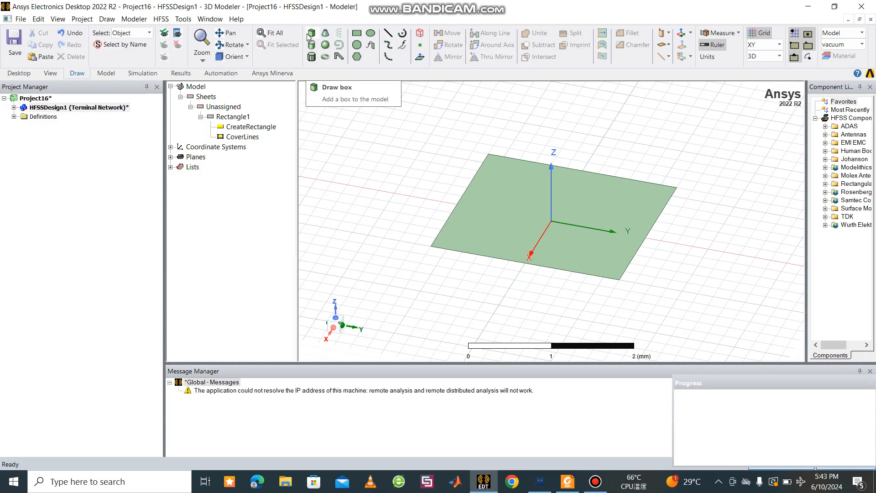
left_click(309, 34)
left_click(442, 144)
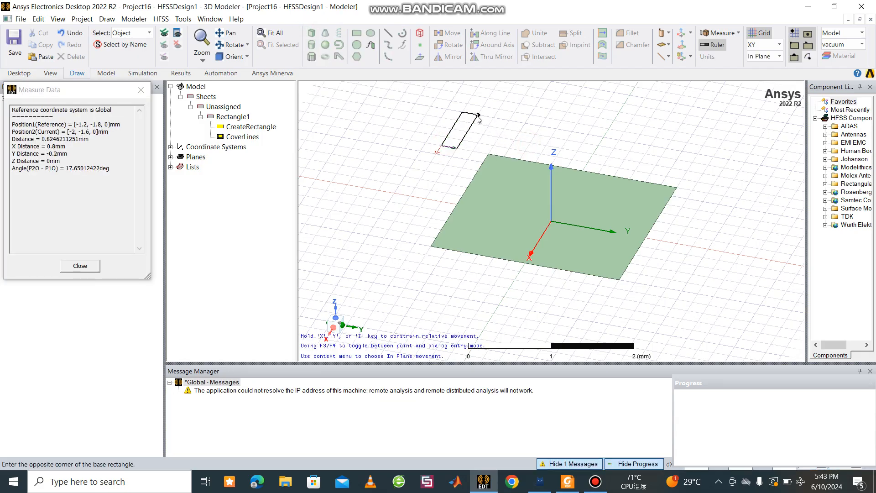
left_click(494, 116)
left_click(493, 113)
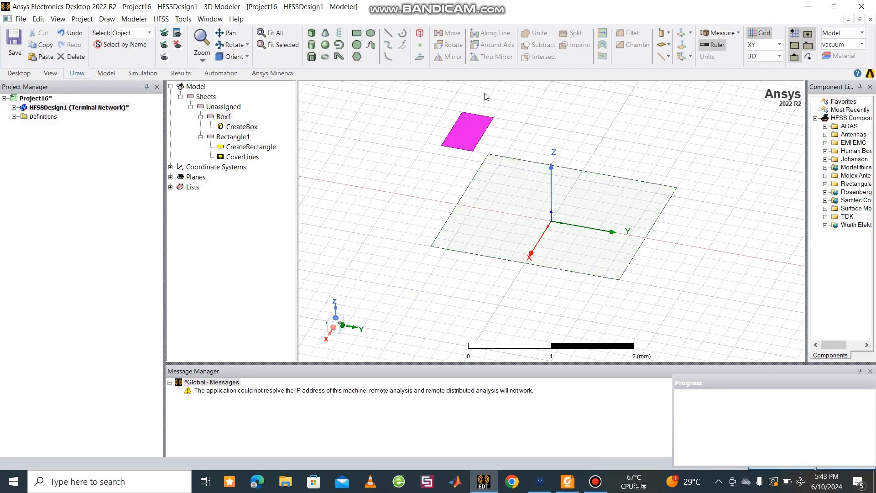
key("Delete")
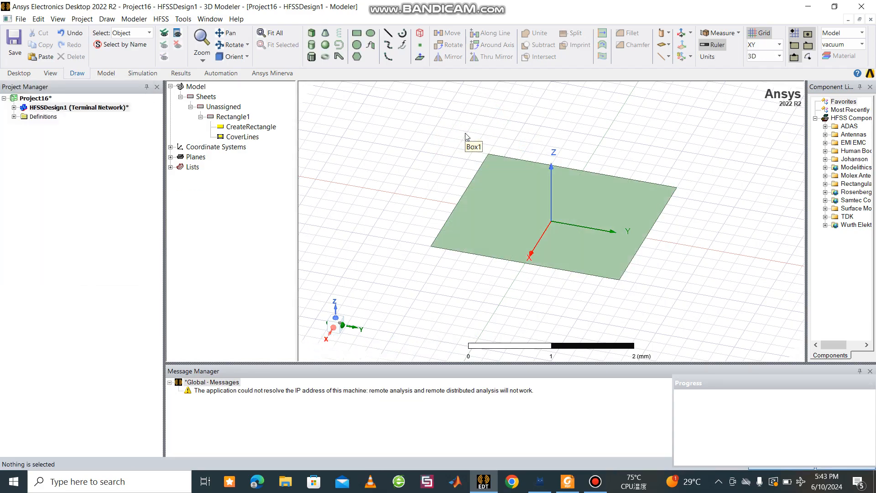
Step: Draw a solid box beside the rectangle, with one base corner at about (-0.6, -1.8, 0) mm, extending upward along Z
left_click(311, 34)
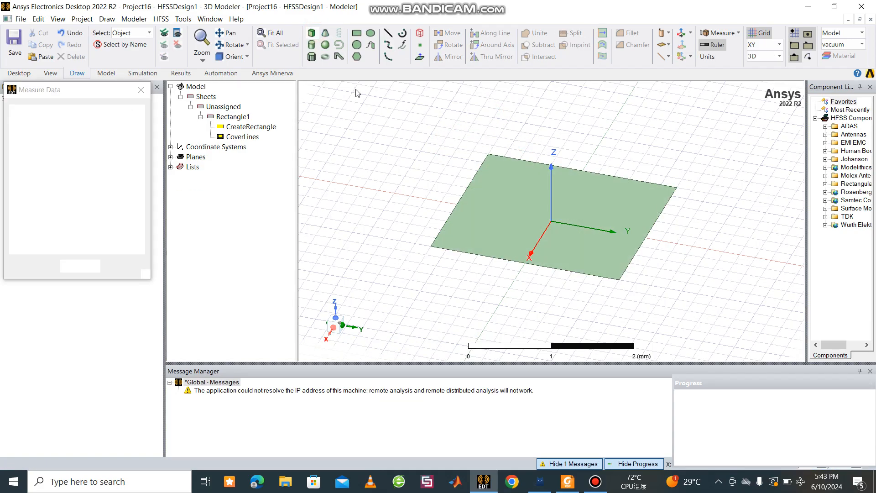
left_click(382, 129)
left_click(435, 172)
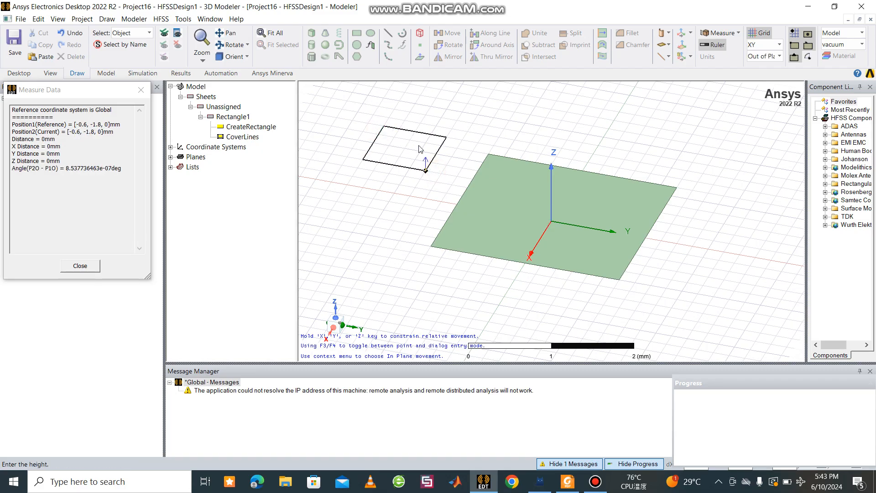
left_click(411, 132)
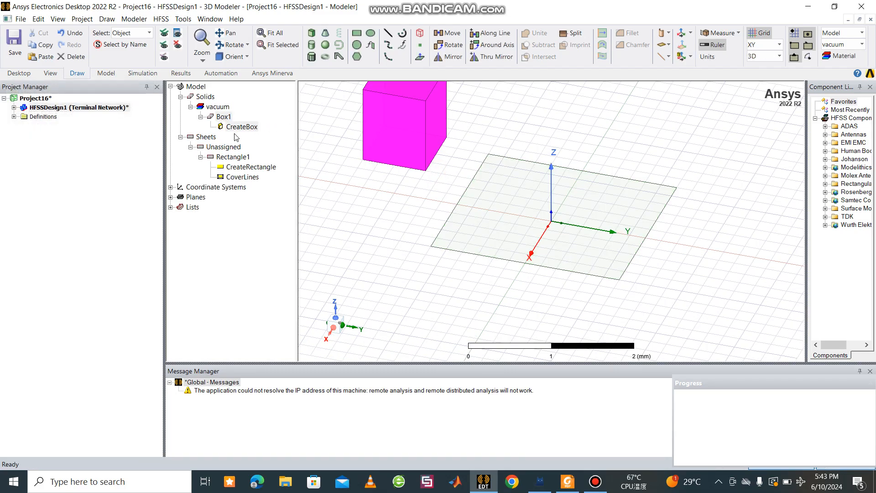
Step: Consult the antenna parameter table in the PDF reader and set the X coordinate of the rectangle's position to -Ws/2
double_click(232, 171)
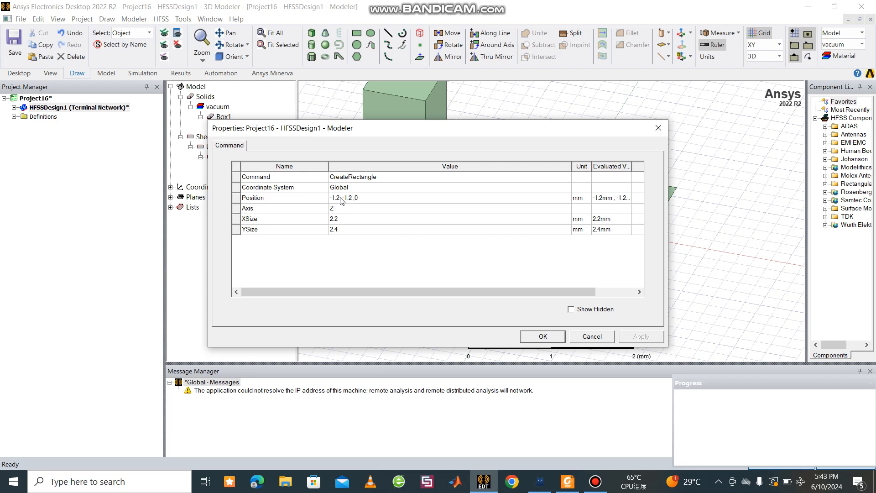
left_click(566, 481)
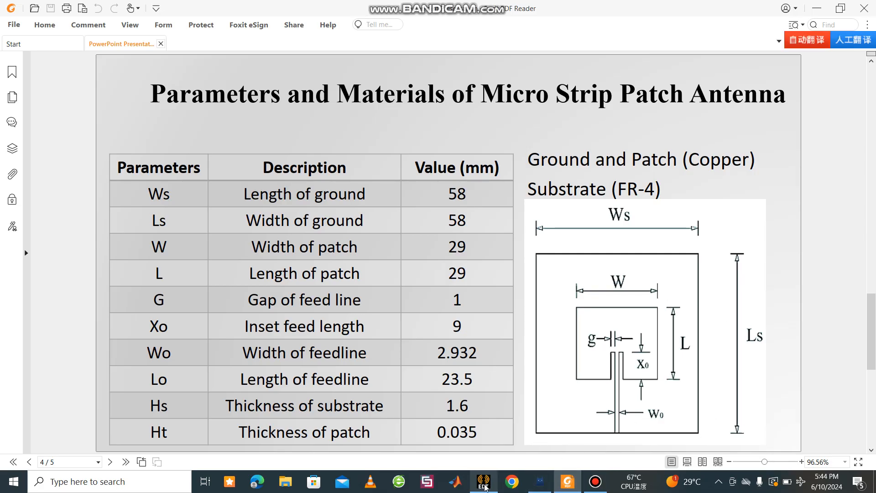
left_click(484, 484)
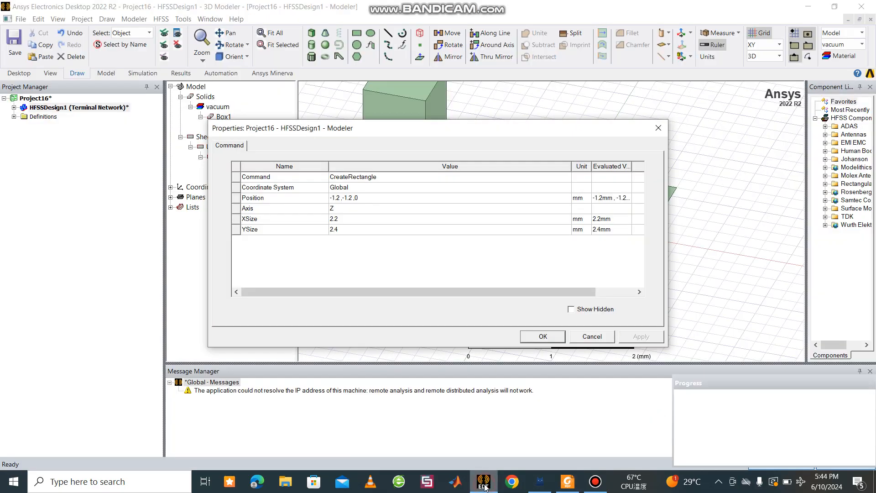
double_click(340, 201)
key("BackSpace")
key("BackSpace")
key("BackSpace")
type("W/")
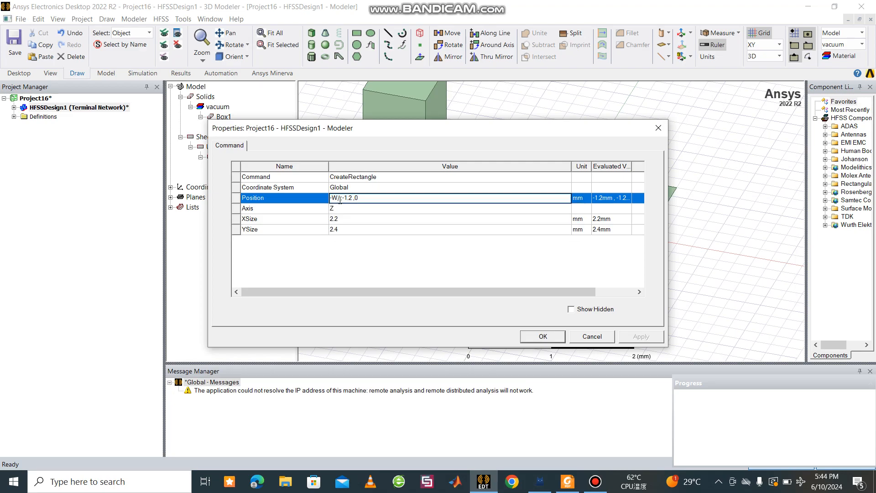
key("BackSpace")
type("s/2")
Step: Set the Y coordinate of the rectangle's position to -Ls/2
key("BackSpace")
key("BackSpace")
key("BackSpace")
type("Ls")
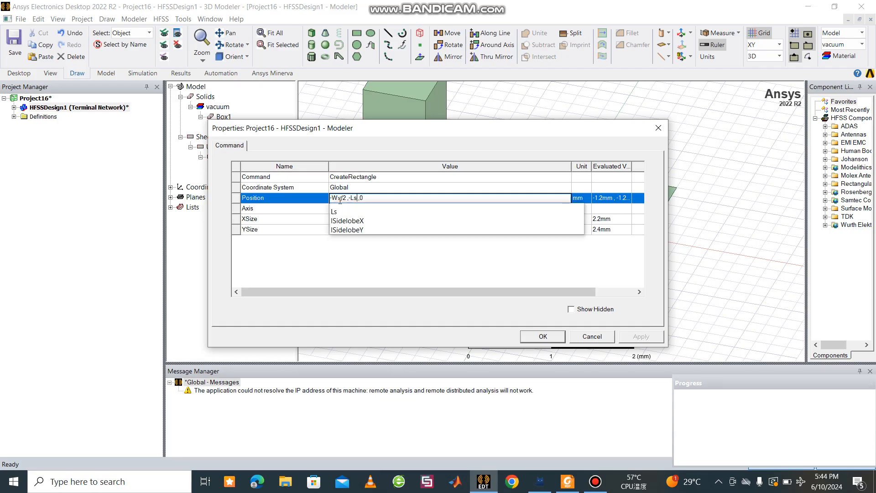
type("/2")
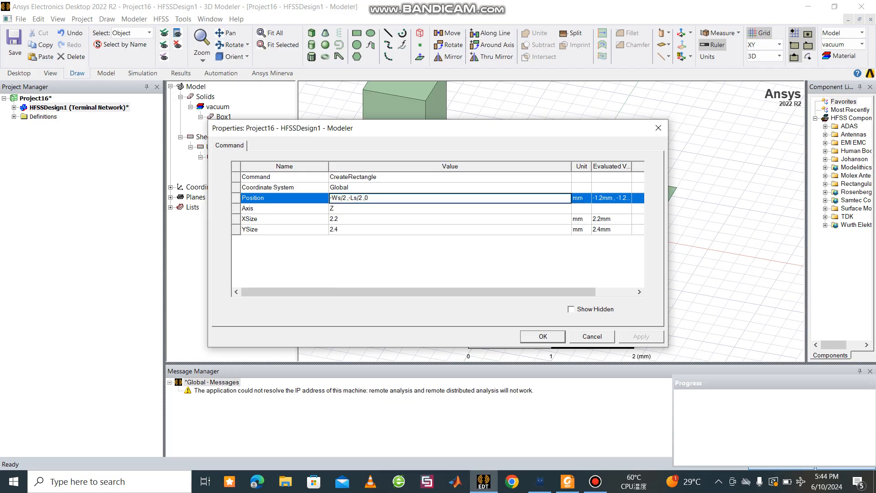
Step: Set the rectangle's X size to Ws and Y size to Ls, and apply the parametric dimensions
left_click(342, 220)
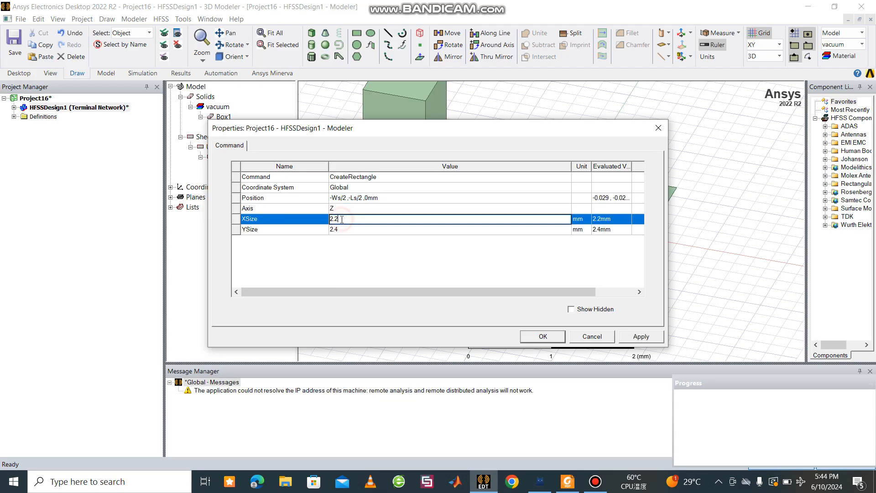
double_click(342, 219)
type("Ws")
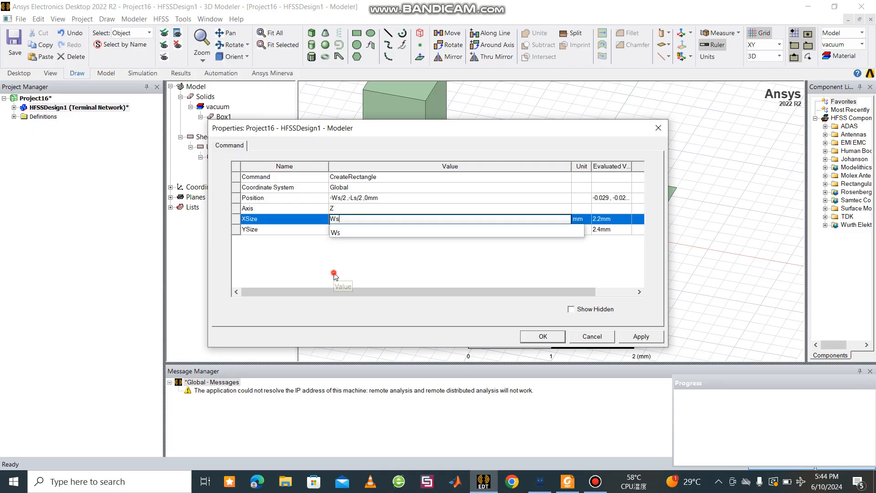
left_click(335, 276)
left_click(338, 230)
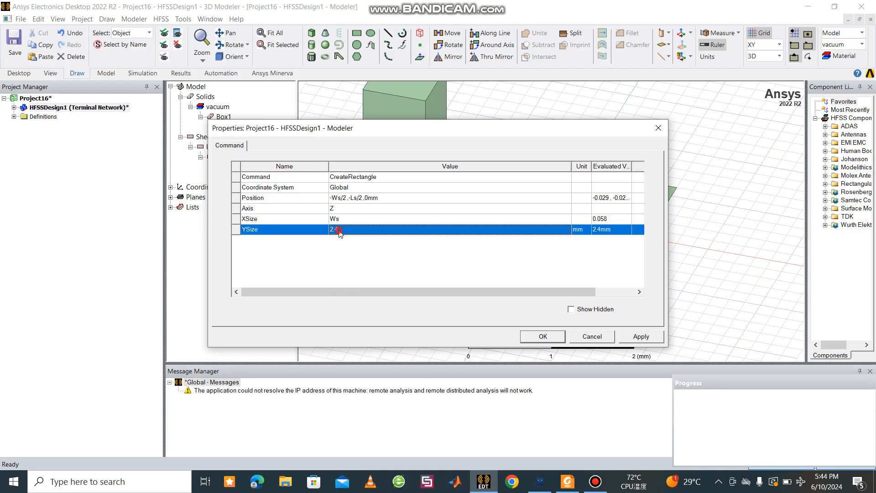
key("BackSpace")
type("Ls")
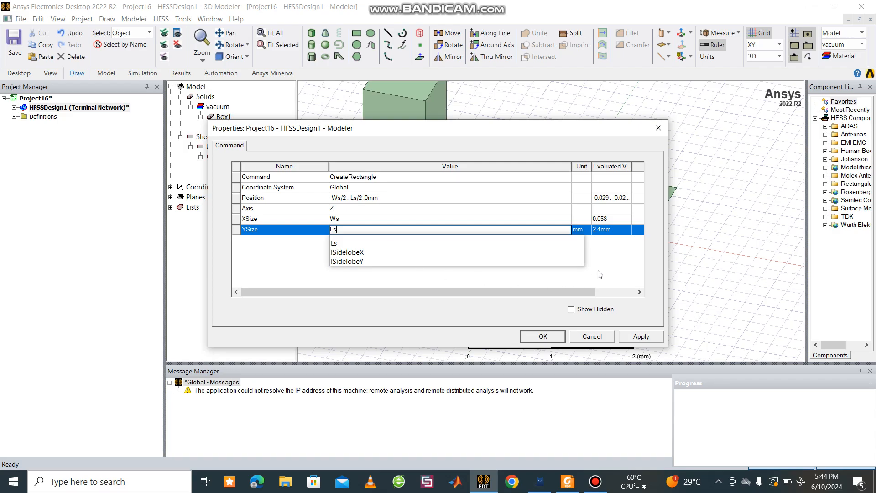
left_click(594, 277)
left_click(631, 337)
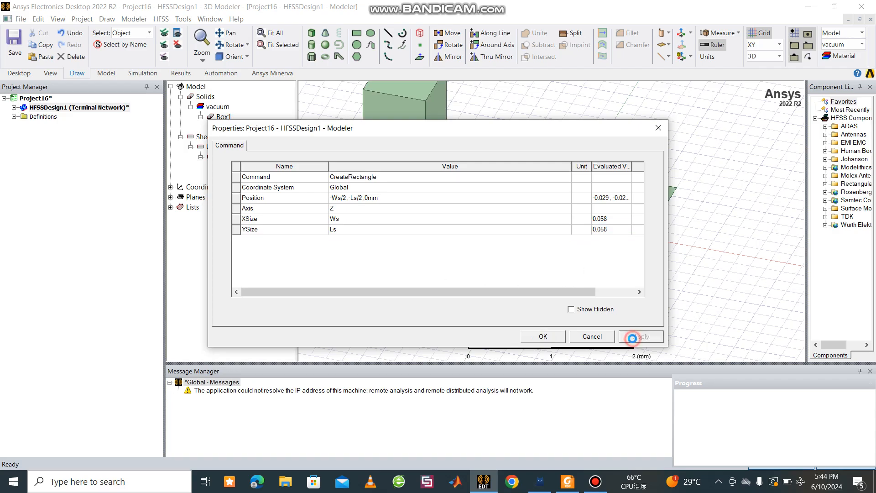
left_click(543, 336)
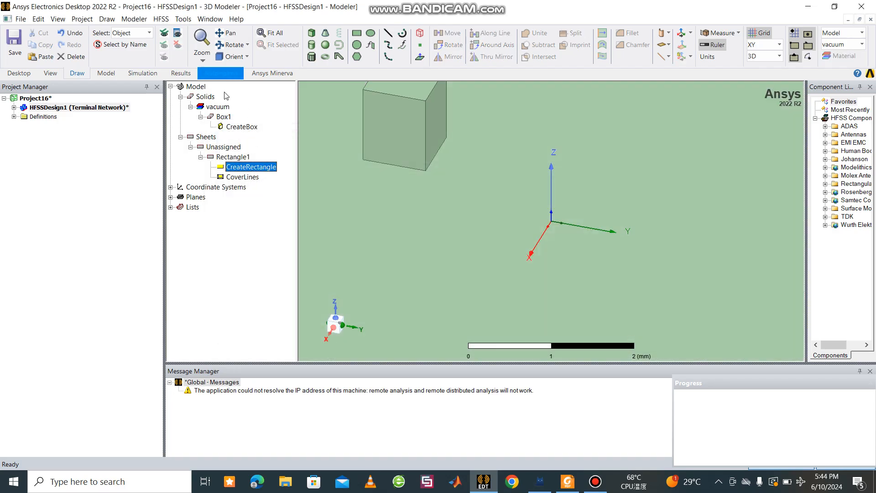
Step: Set the box's position to -Ws/2, -Ls/2, 0 in its creation properties
double_click(237, 127)
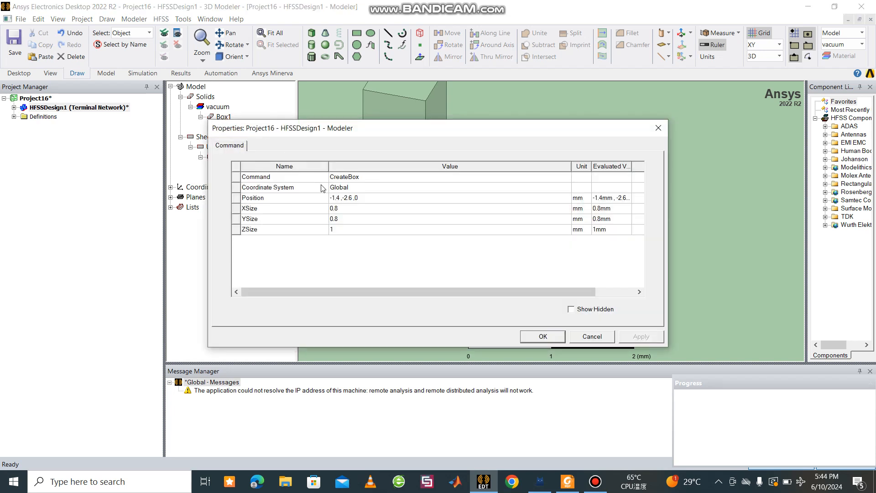
left_click(340, 197)
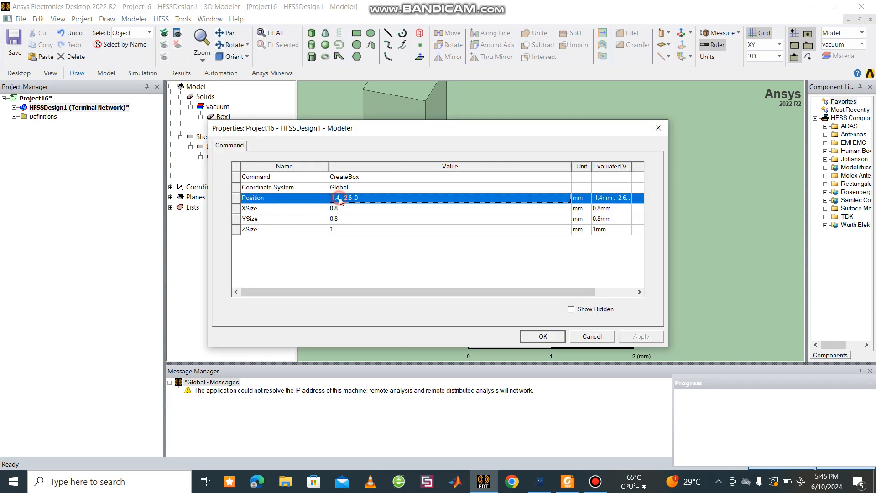
key("BackSpace")
key("BackSpace")
key("BackSpace")
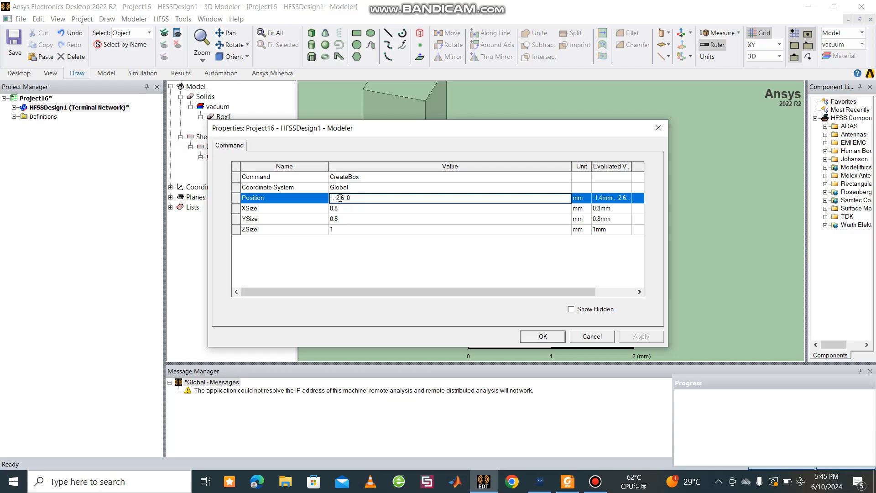
type("Ws/2")
key("BackSpace")
key("BackSpace")
key("BackSpace")
type("L")
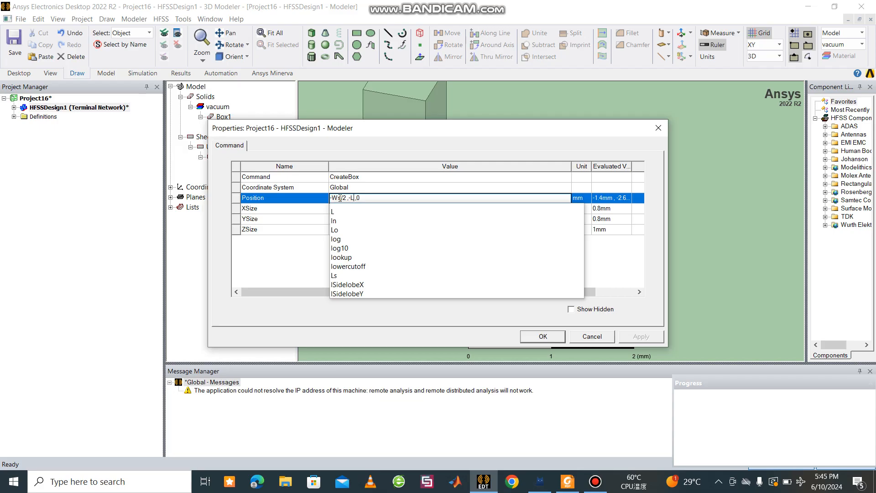
type("s/2")
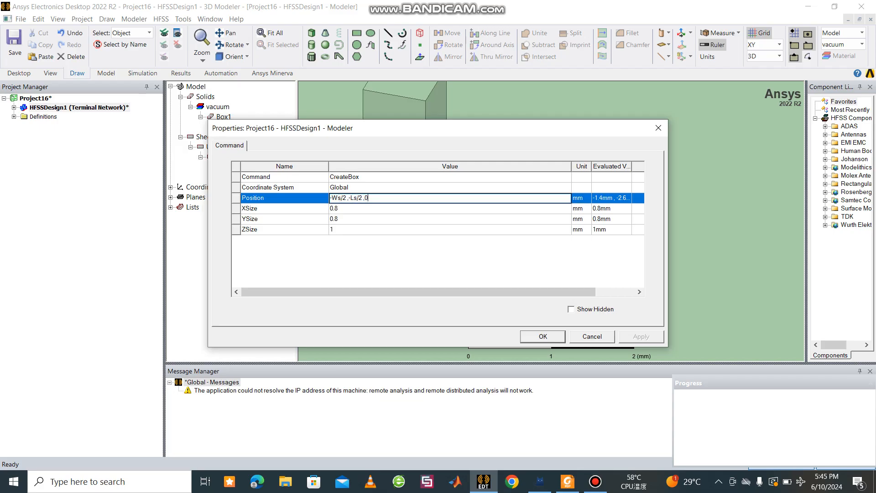
Step: Set the box's X size to Ws and its Y size to Ls
left_click(352, 221)
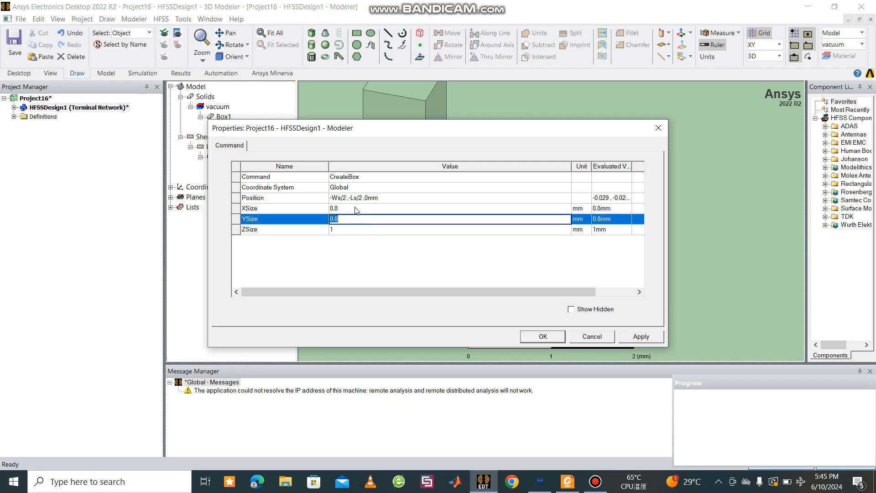
left_click(356, 208)
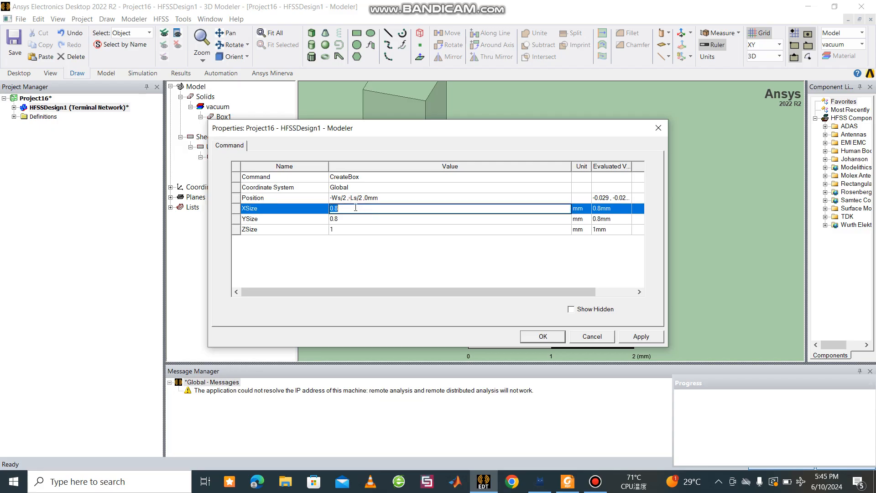
type("Ws")
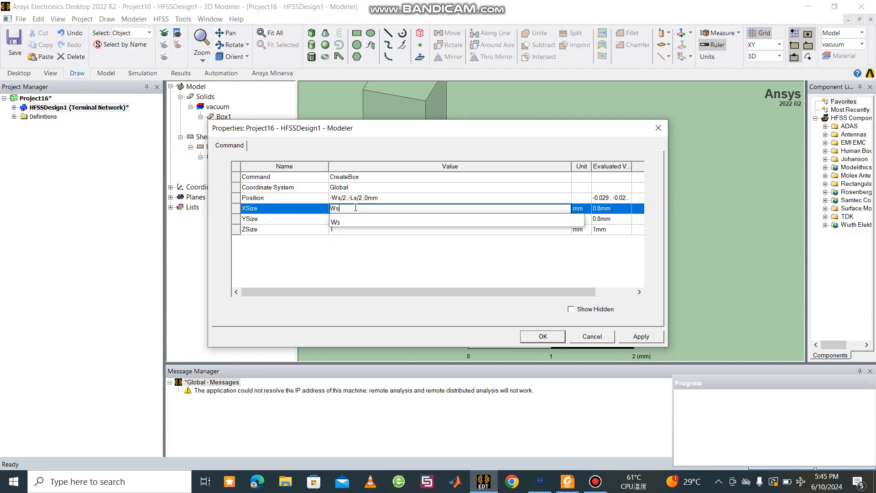
left_click(332, 258)
left_click(357, 222)
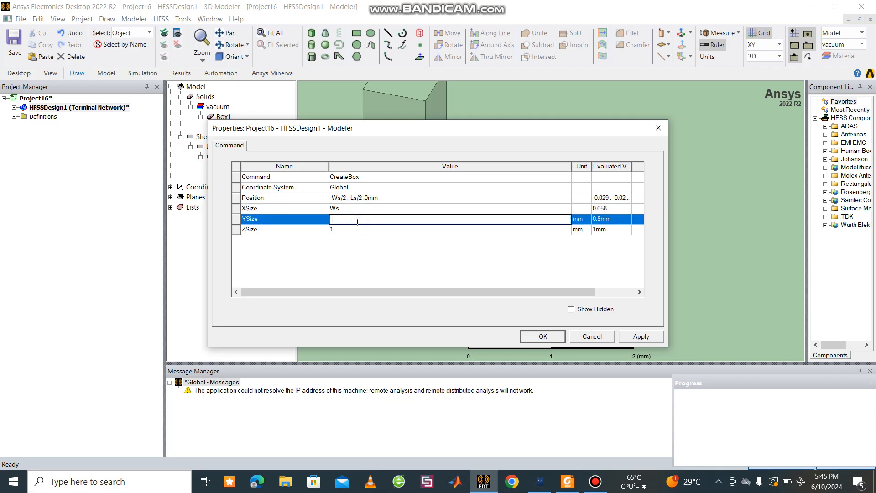
type("Ls")
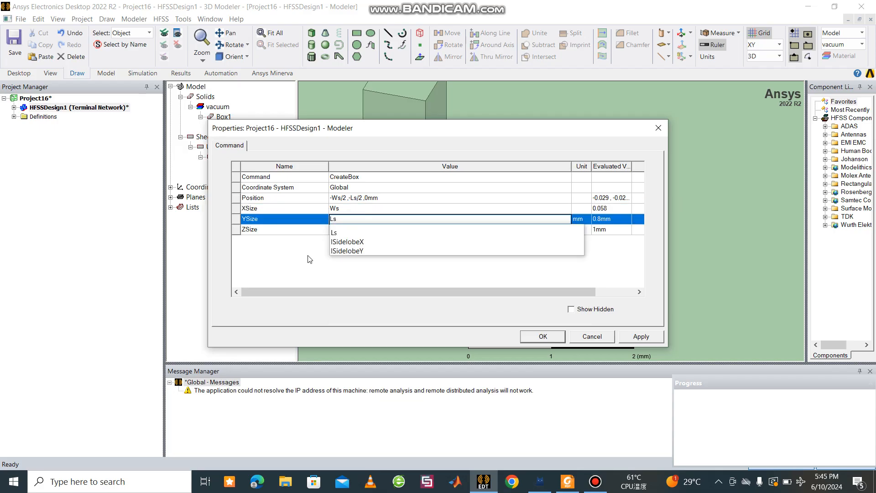
left_click(309, 259)
Step: Set the box's Z size to Hs and apply the parametric box dimensions
left_click(343, 228)
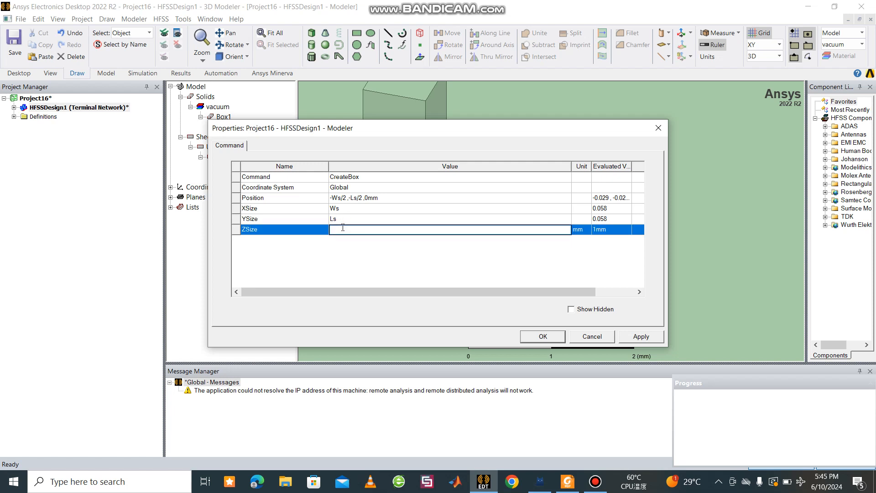
type("H")
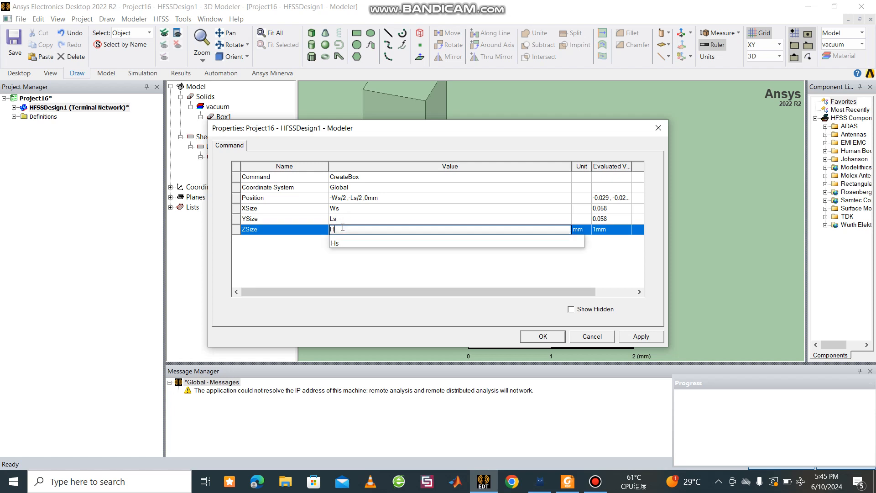
type("s")
left_click(639, 335)
left_click(556, 340)
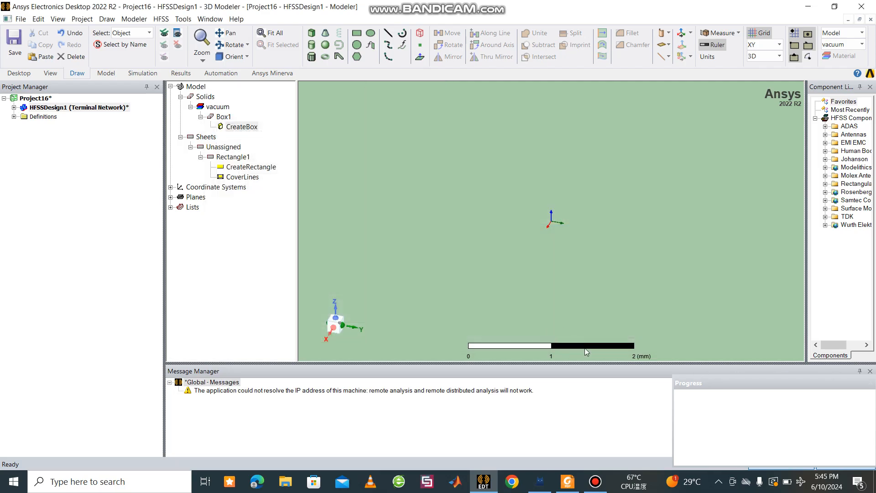
Step: Consult the antenna materials in the PDF reader and assign the FR4_epoxy material to the box in HFSS
left_click(575, 486)
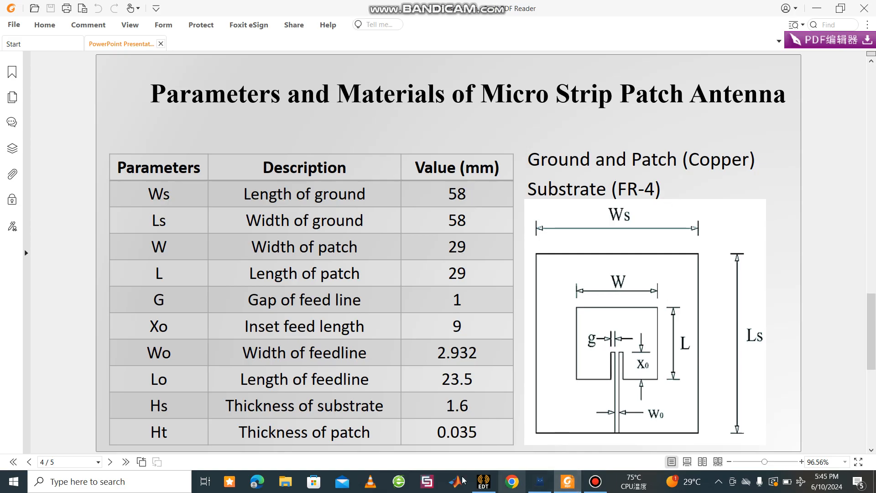
left_click(483, 483)
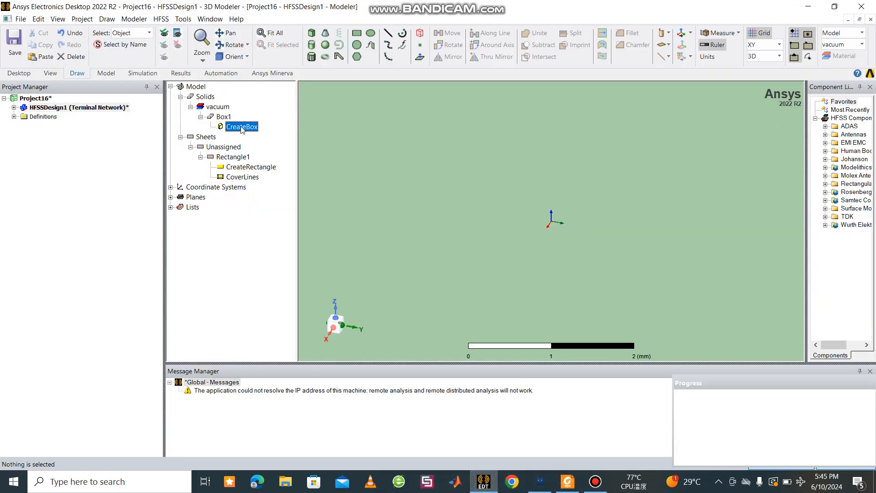
left_click(226, 108)
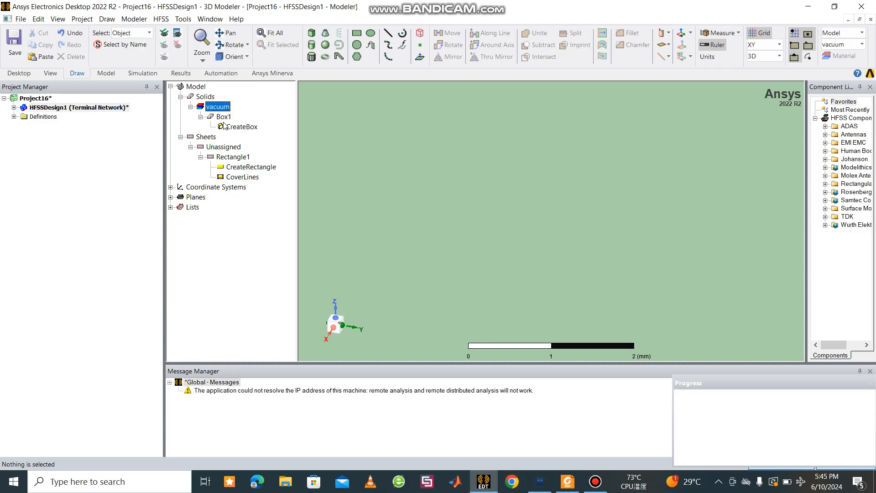
left_click(223, 118)
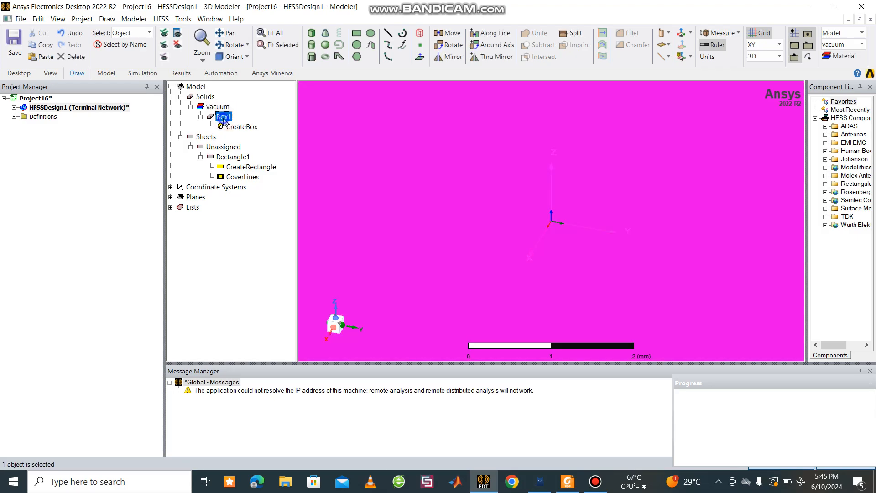
right_click(223, 119)
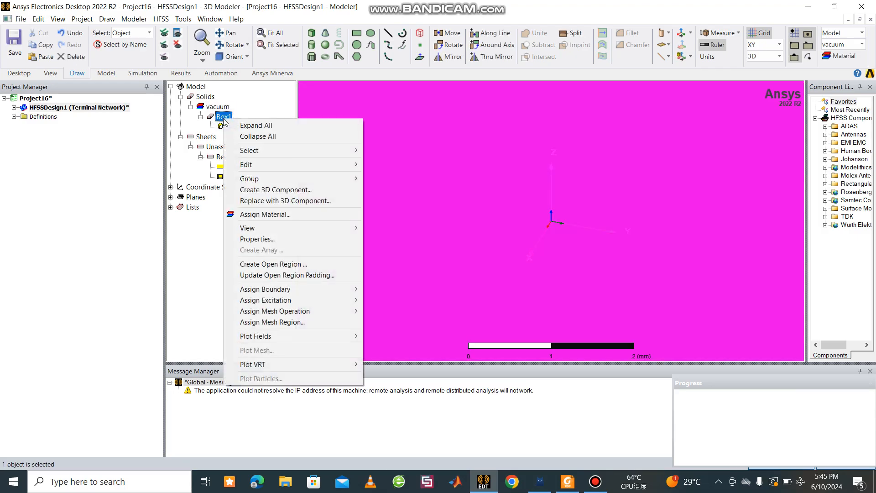
left_click(272, 215)
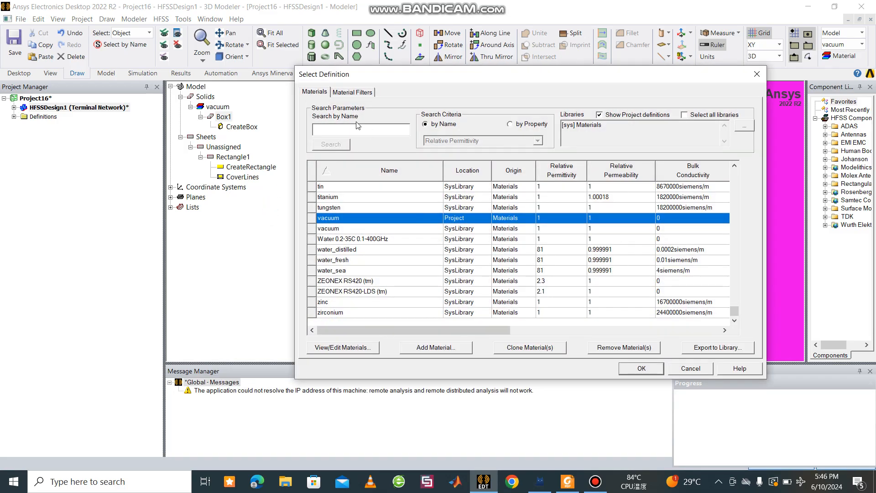
type("FR-")
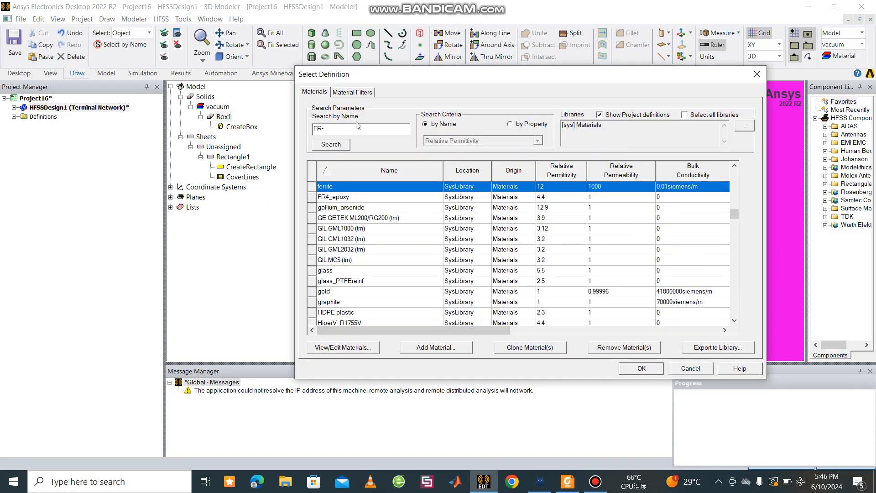
type("4")
double_click(338, 198)
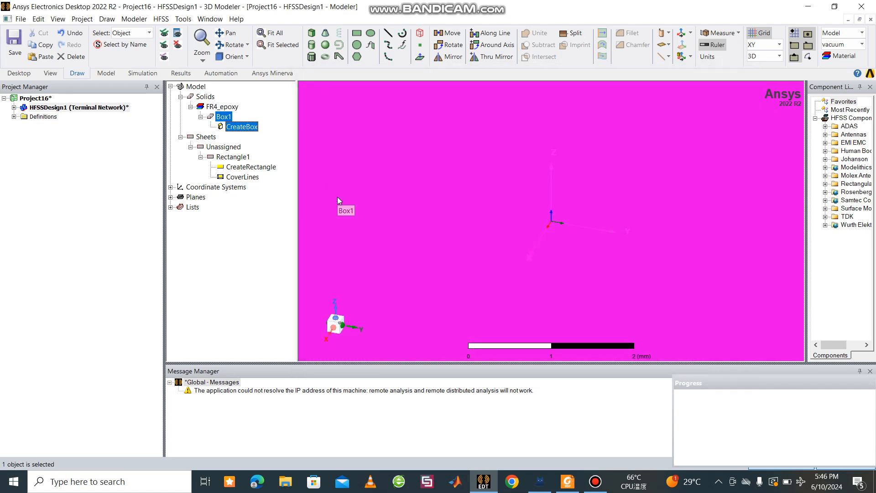
left_click(235, 279)
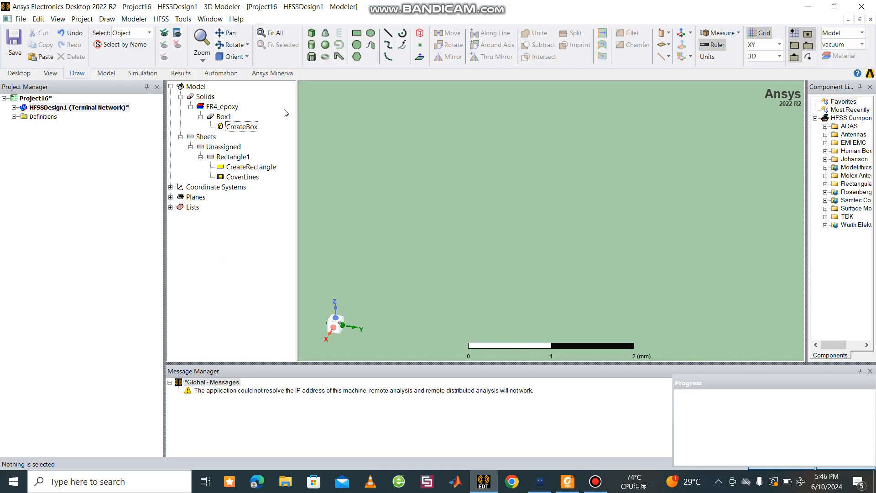
Step: Draw a second rectangle about 24 mm by 30 mm in the XY plane, starting at about (-12, -12, 0) mm
scroll(481, 161, "down", 4)
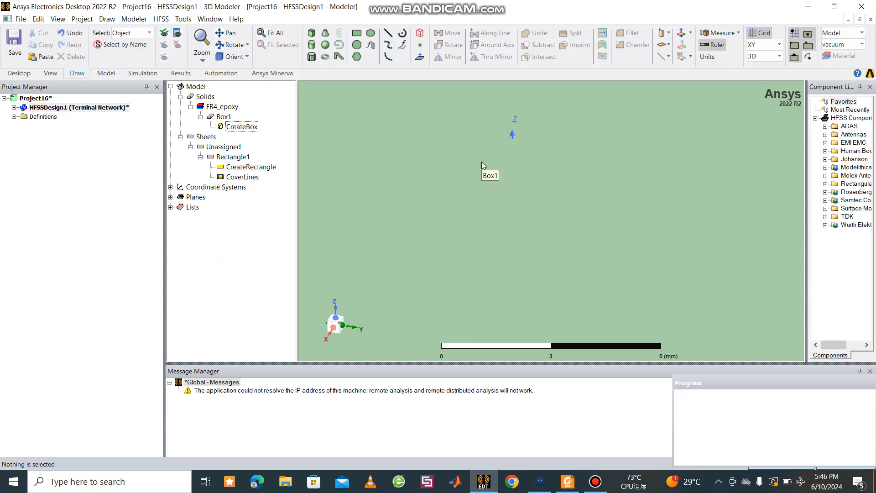
left_click(266, 34)
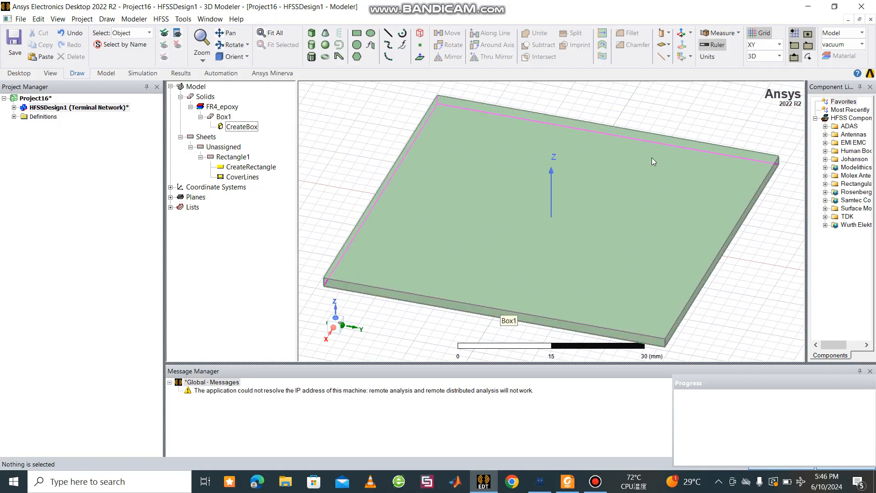
left_click(358, 33)
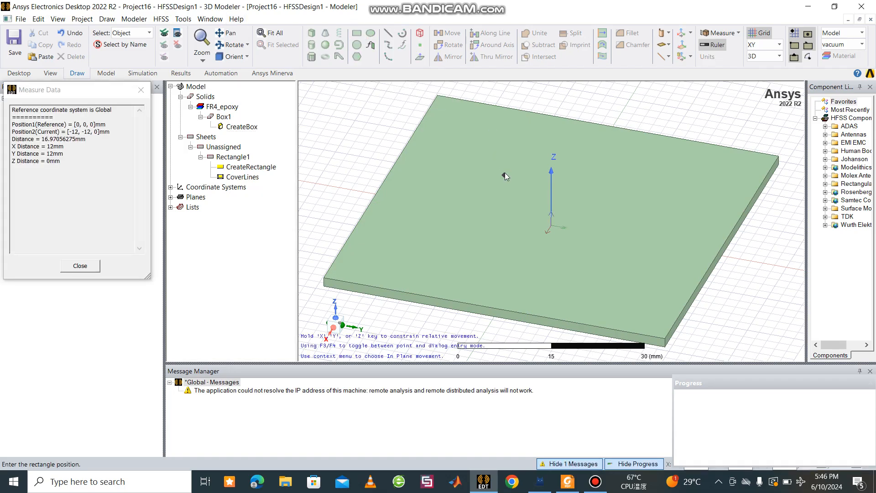
left_click(633, 280)
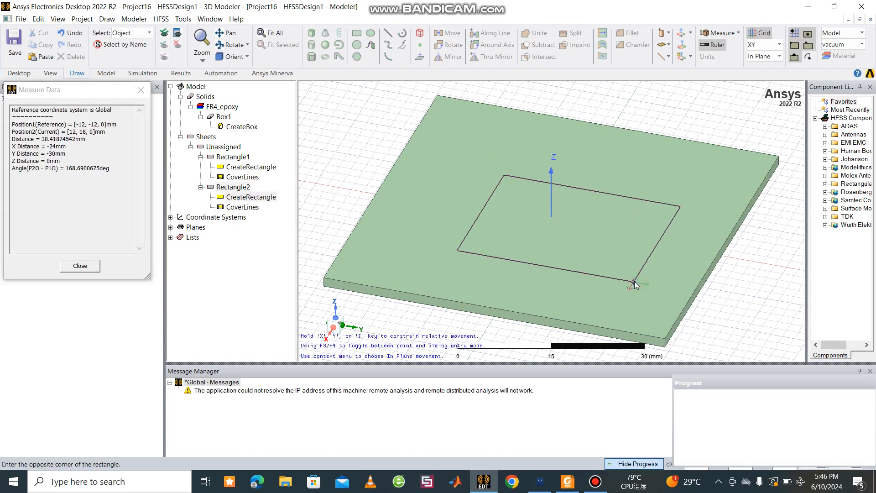
Step: Consult the patch parameters in the PDF reader and set the second rectangle's position to -W/2, -L/2, Hs in HFSS
double_click(262, 201)
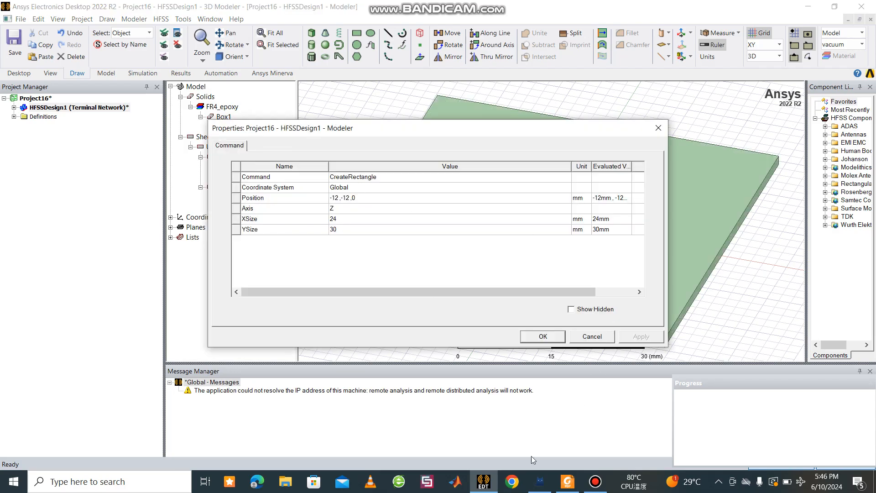
left_click(570, 488)
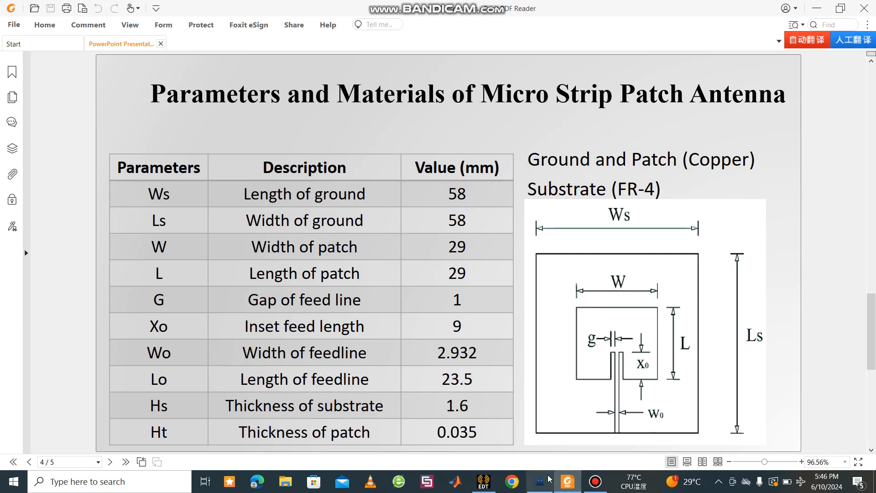
left_click(483, 482)
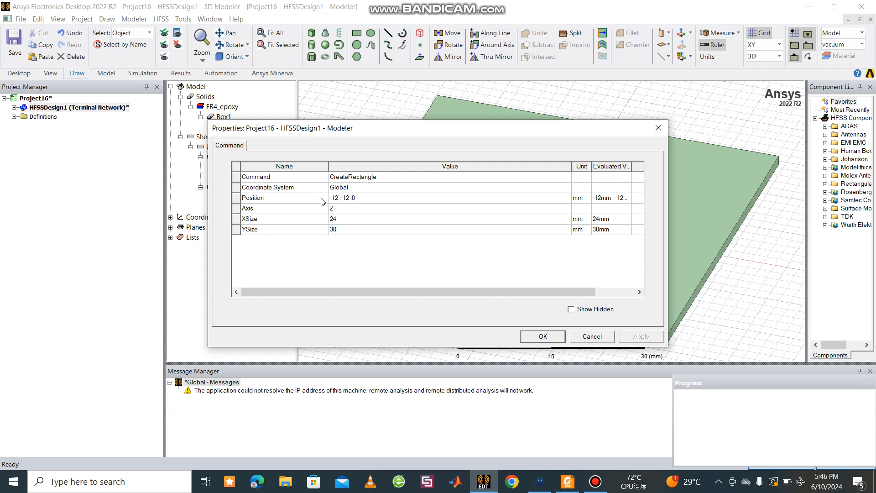
left_click(339, 201)
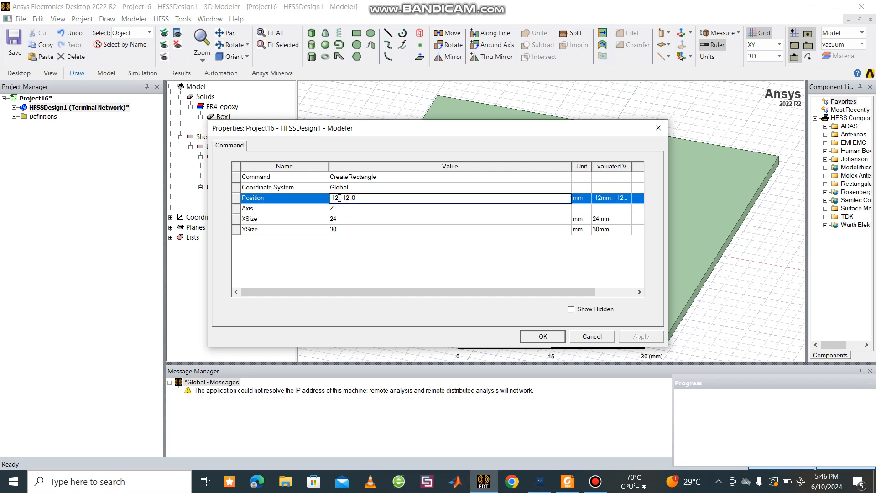
key("BackSpace")
key("BackSpace")
type("W/2")
key("BackSpace")
type("L/")
type("H")
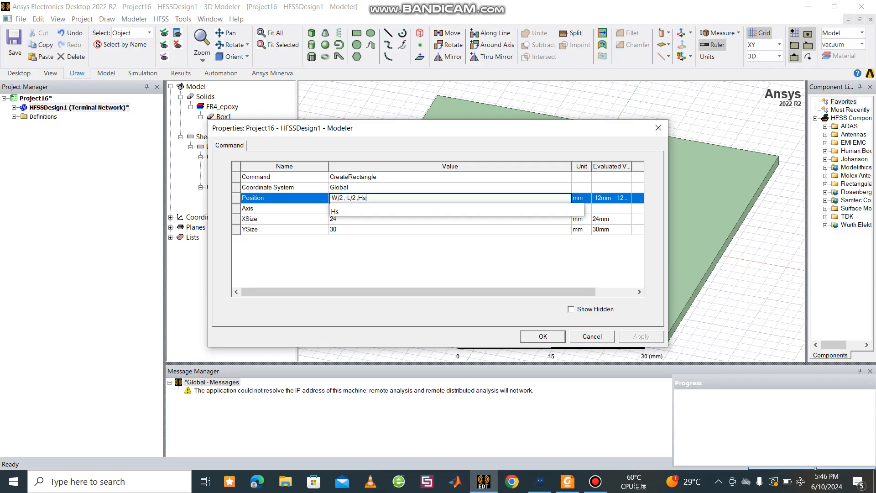
type("s")
left_click(343, 269)
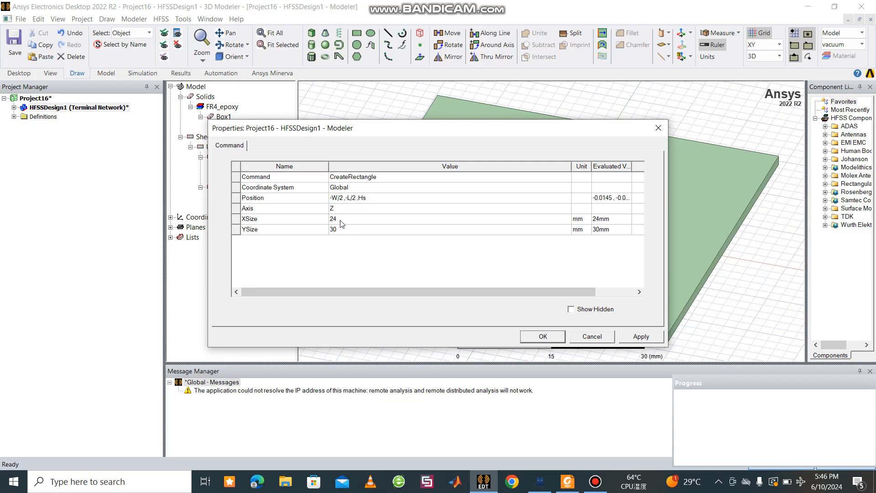
Step: Set the second rectangle's X size to W and its Y size to L, and apply the parametric dimensions
left_click(341, 219)
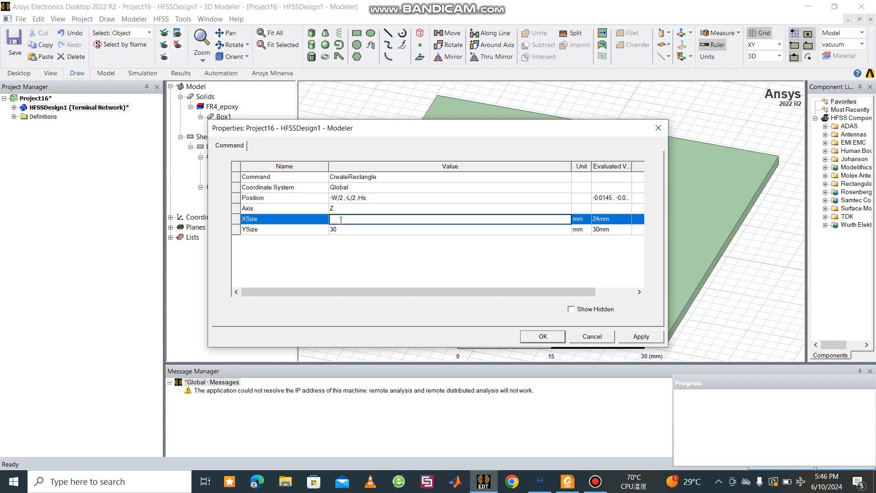
type("W")
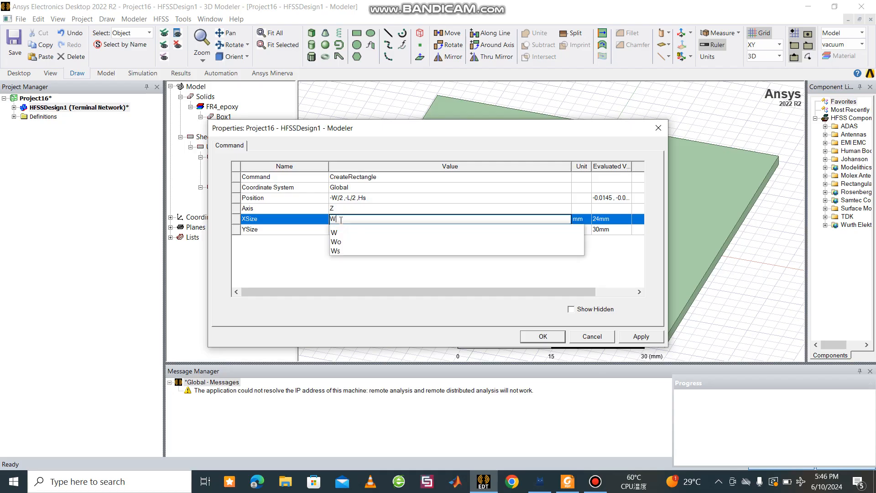
left_click(311, 255)
left_click(350, 228)
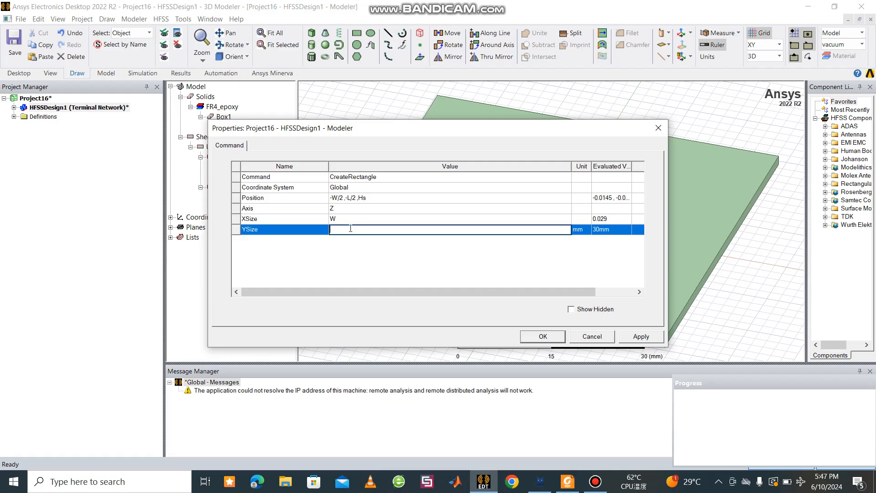
type("L")
left_click(299, 247)
left_click(641, 336)
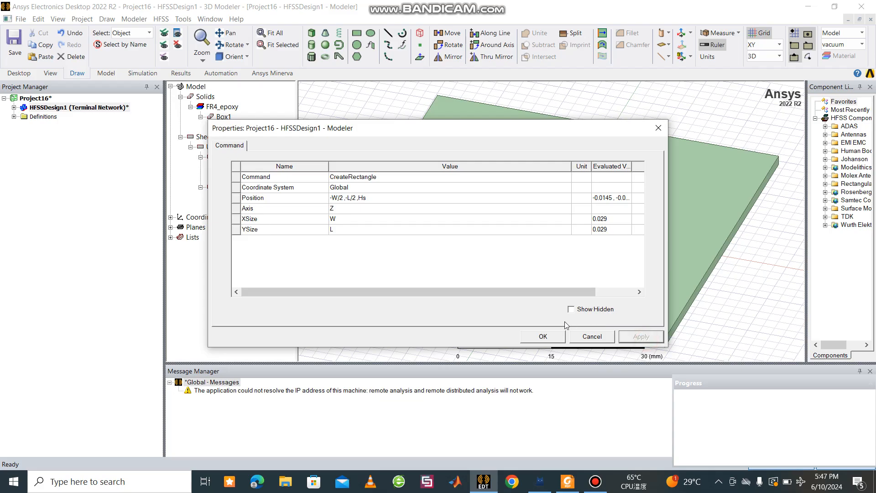
left_click(542, 336)
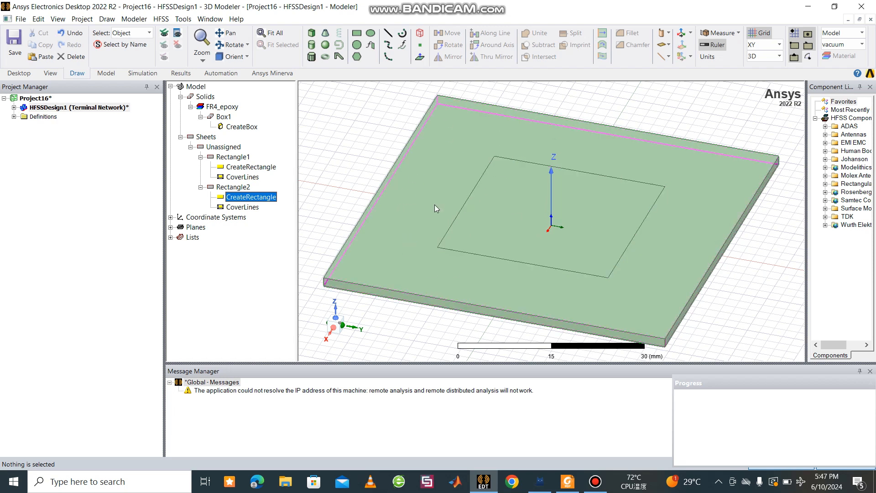
double_click(248, 188)
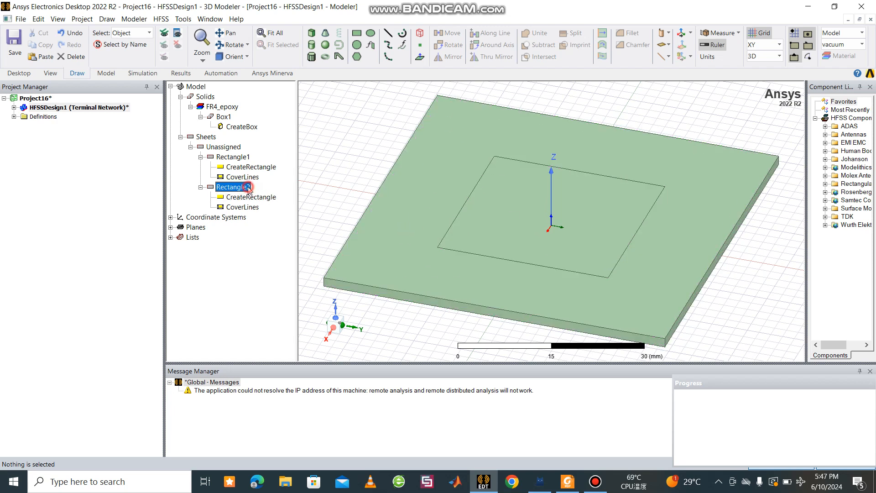
left_click(325, 242)
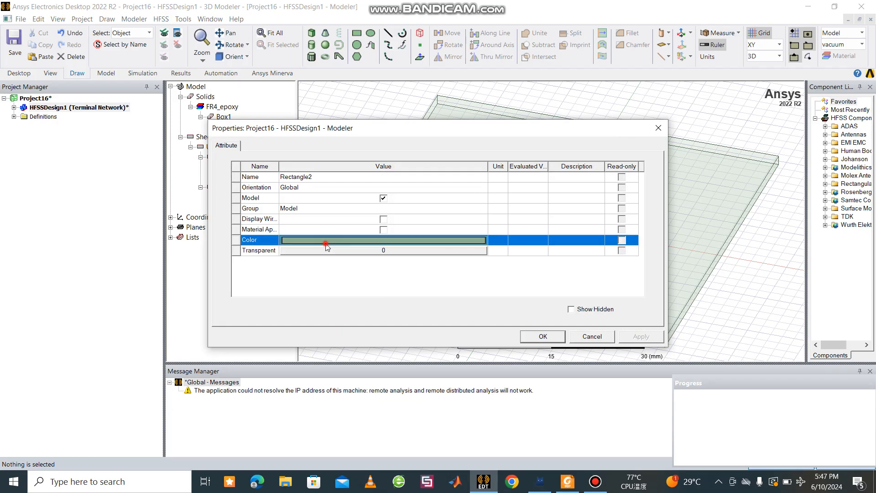
left_click(325, 242)
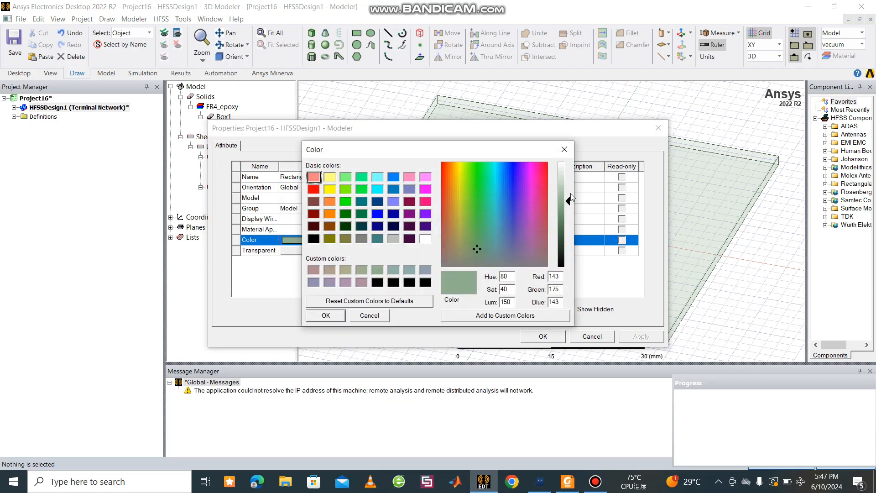
left_click(564, 149)
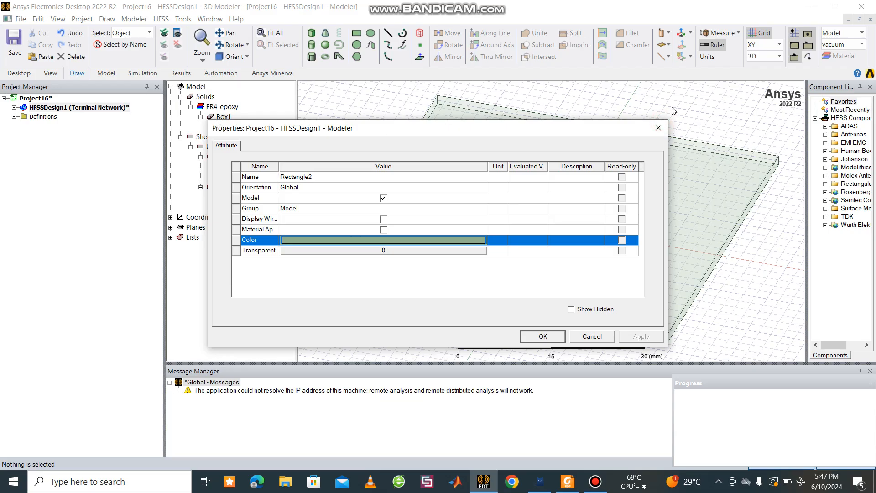
left_click(659, 129)
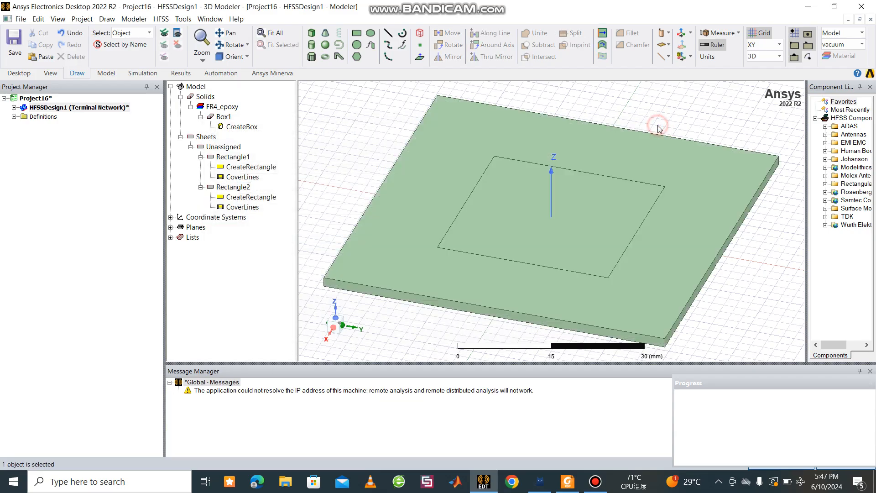
Step: Change the FR4_epoxy substrate box's color to yellow (RGB 255, 255, 0)
double_click(214, 108)
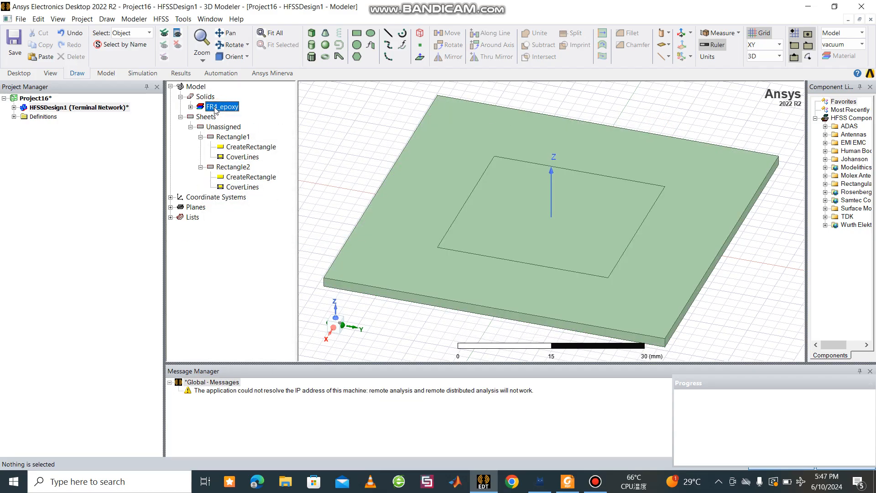
double_click(215, 107)
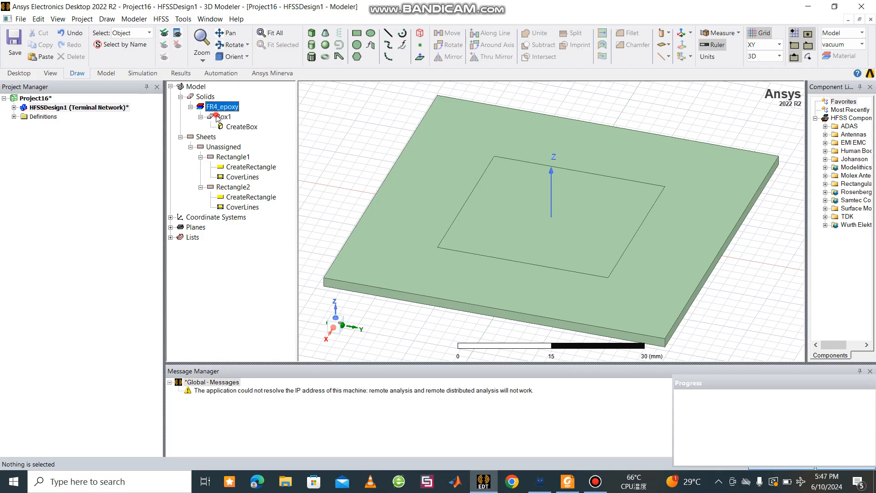
double_click(220, 117)
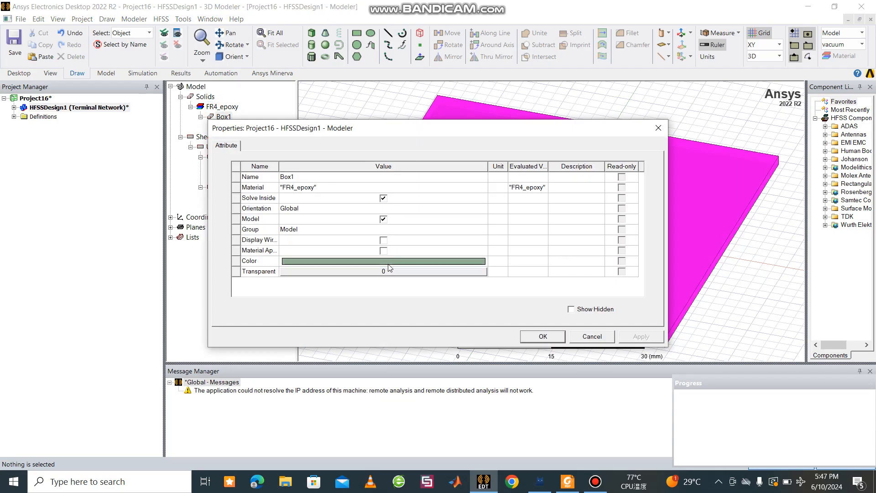
left_click(390, 261)
left_click(332, 189)
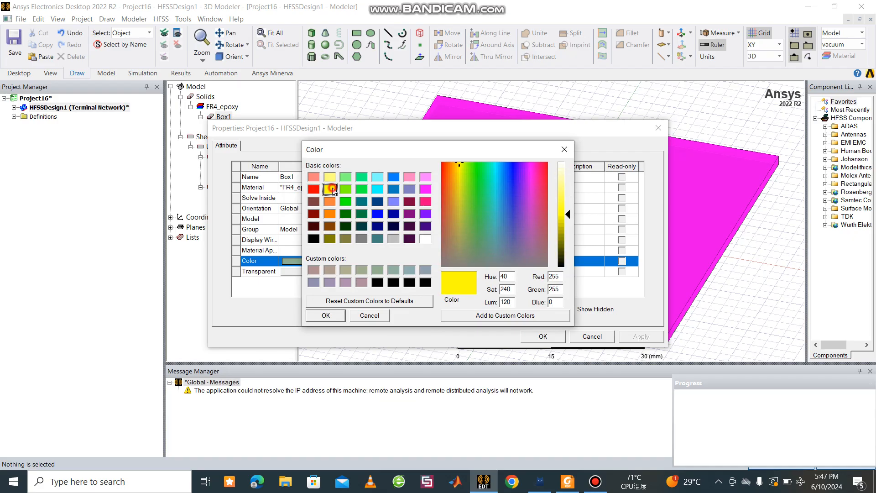
left_click(324, 316)
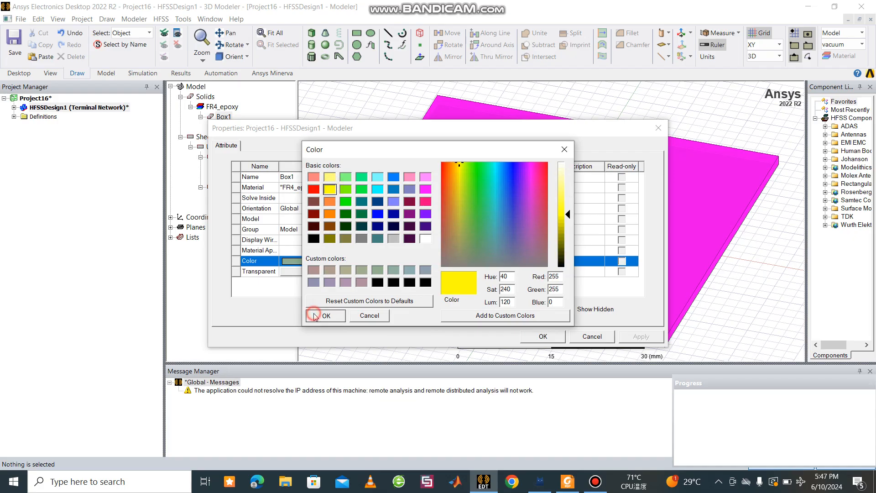
left_click(640, 336)
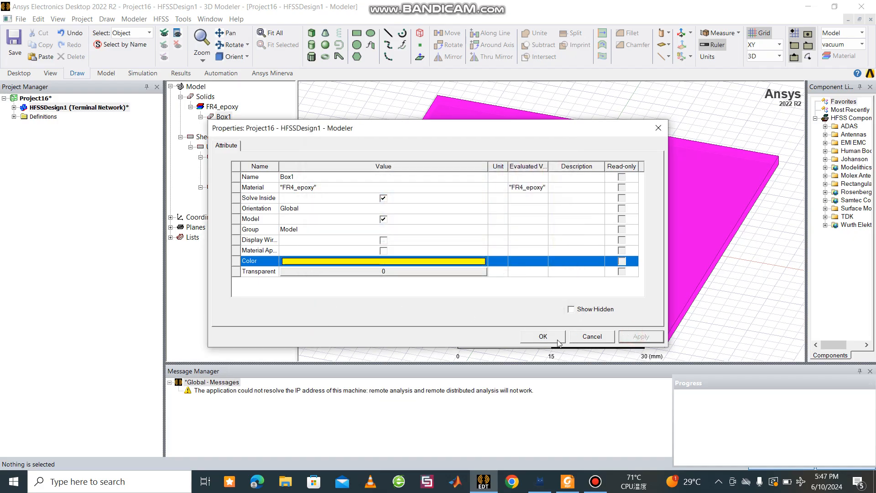
left_click(543, 336)
left_click(358, 153)
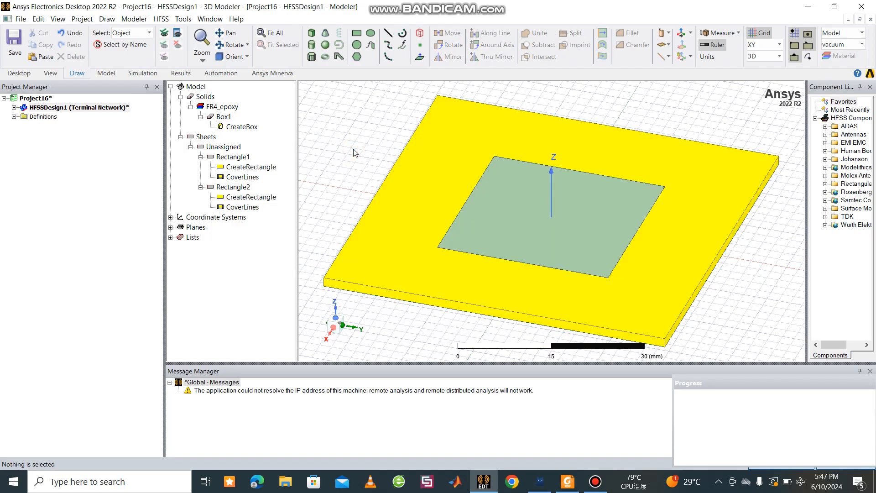
Step: Save the project as Project16 in the HFSS folder
key("ctrl+s")
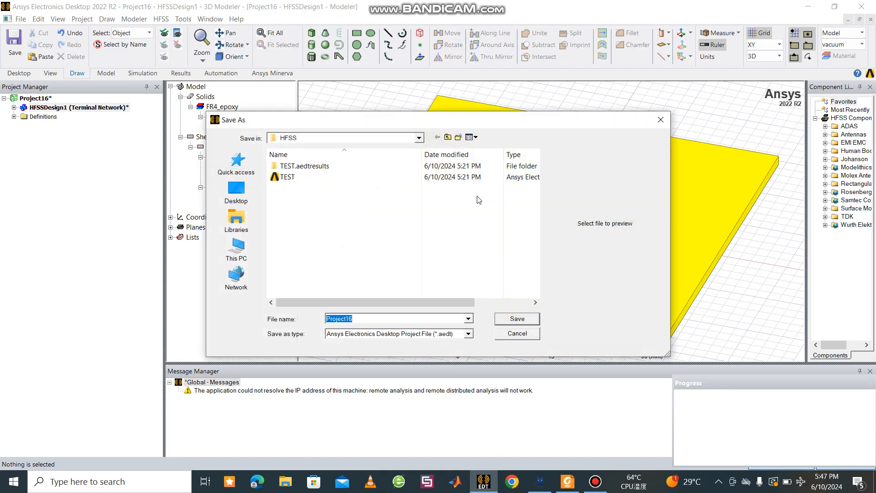
left_click(503, 317)
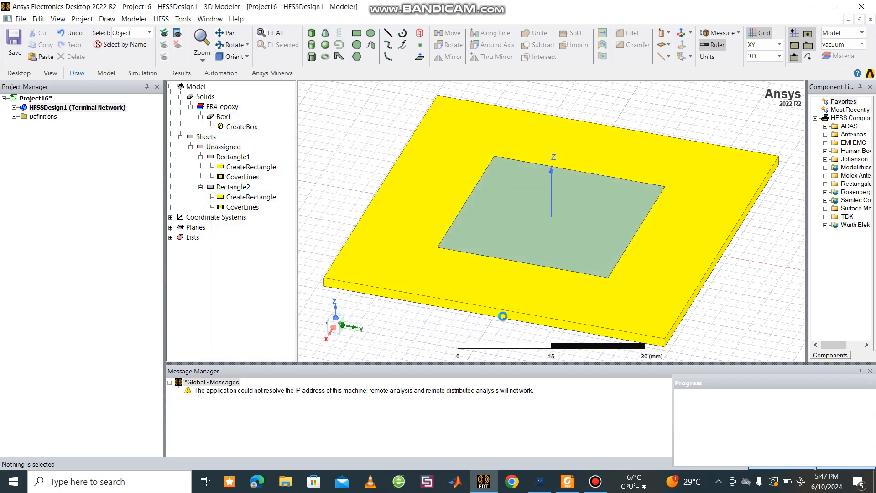